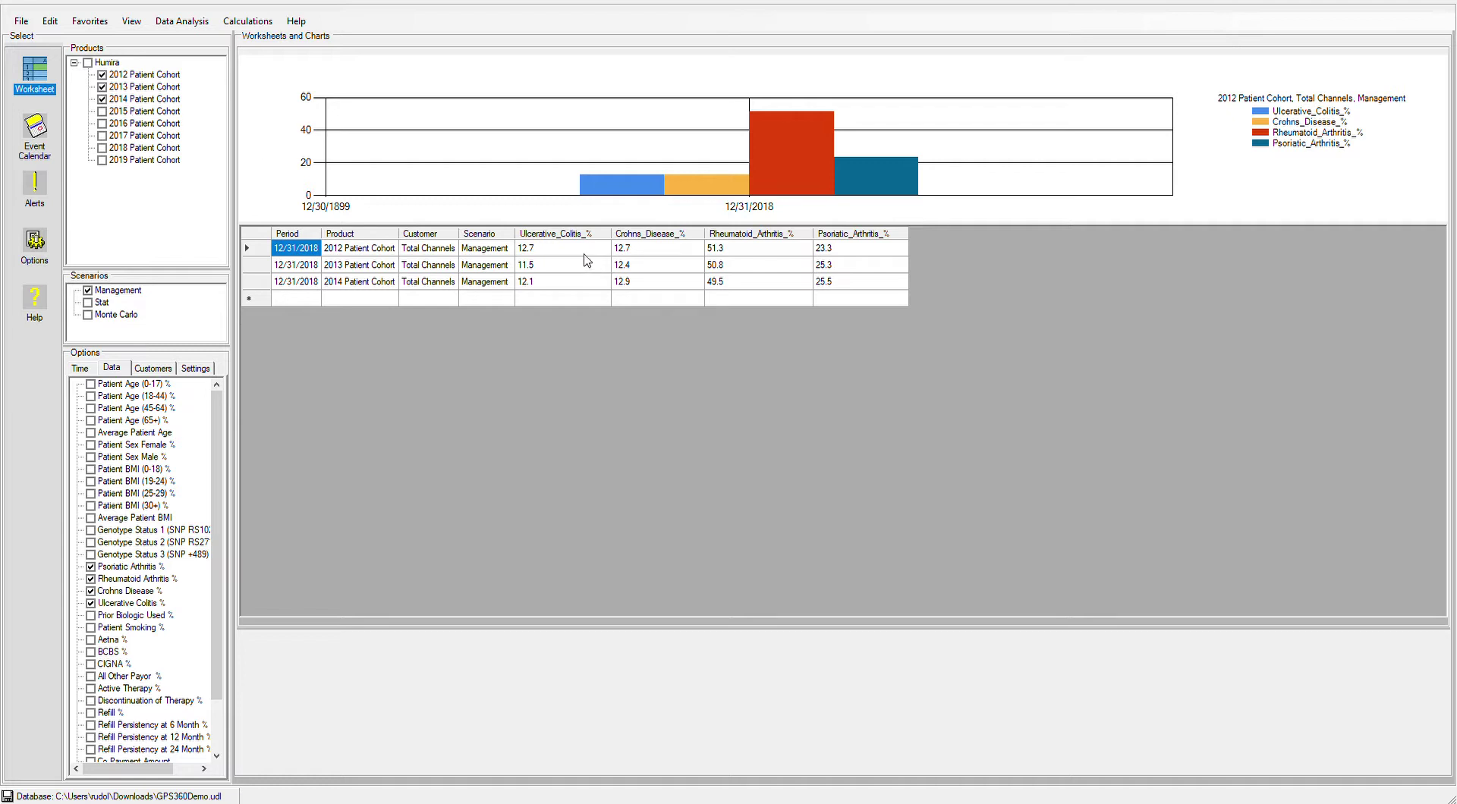
Compare the rheumatoid arthritis and psoriatic arthritis percentages across the 2012, 2013 and 2014 patient cohorts.
click(733, 253)
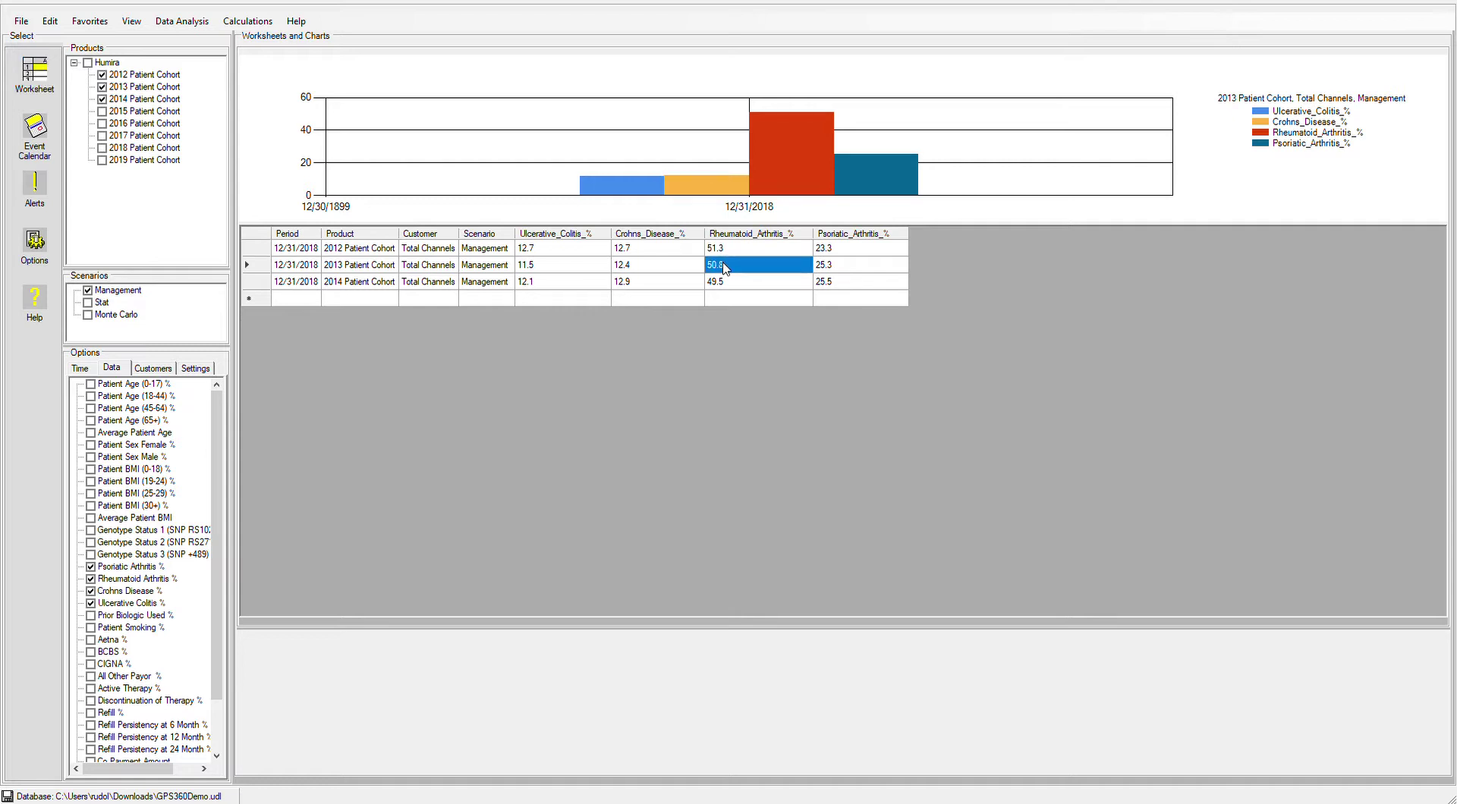
click(726, 266)
click(722, 283)
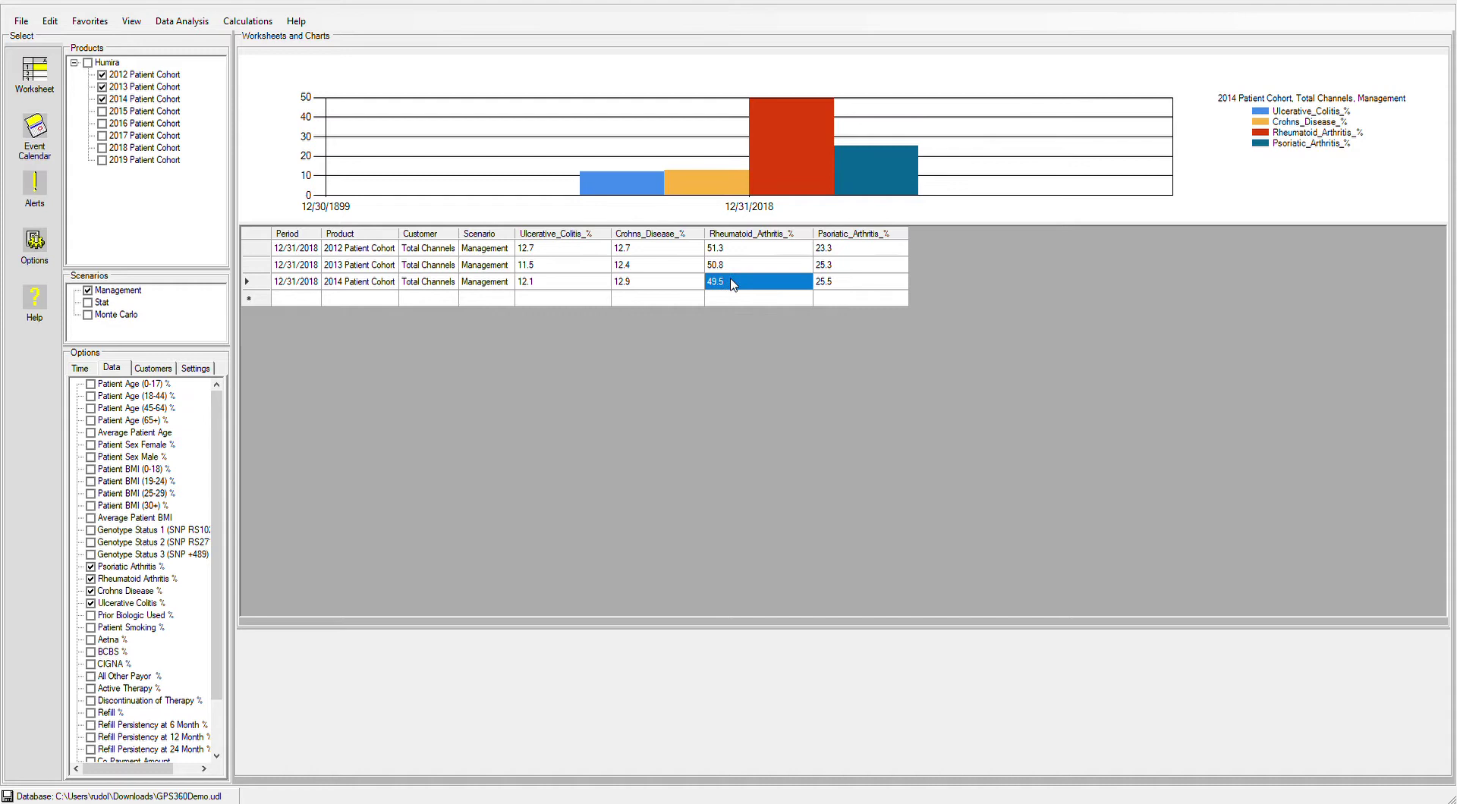
click(858, 253)
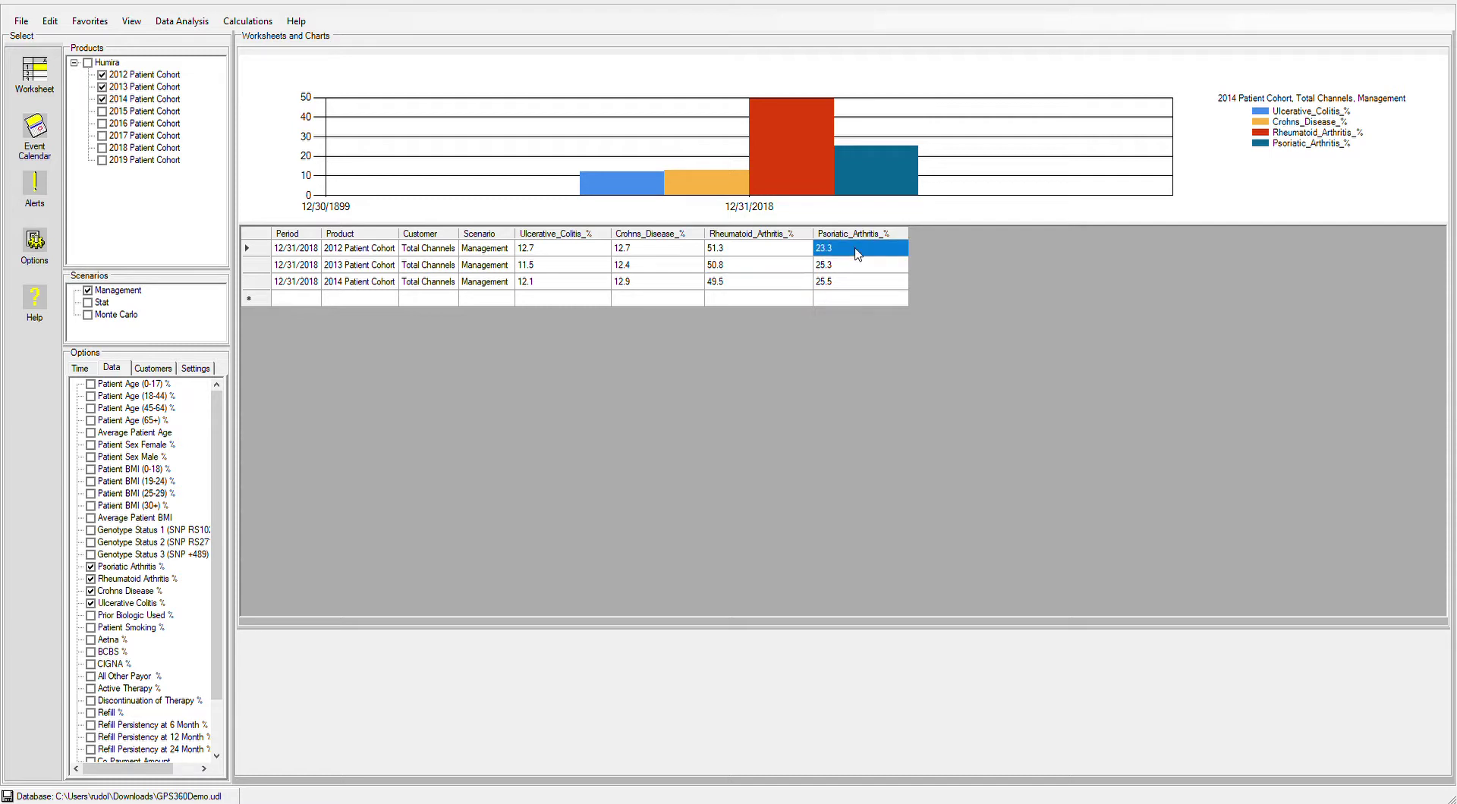
click(849, 269)
click(843, 285)
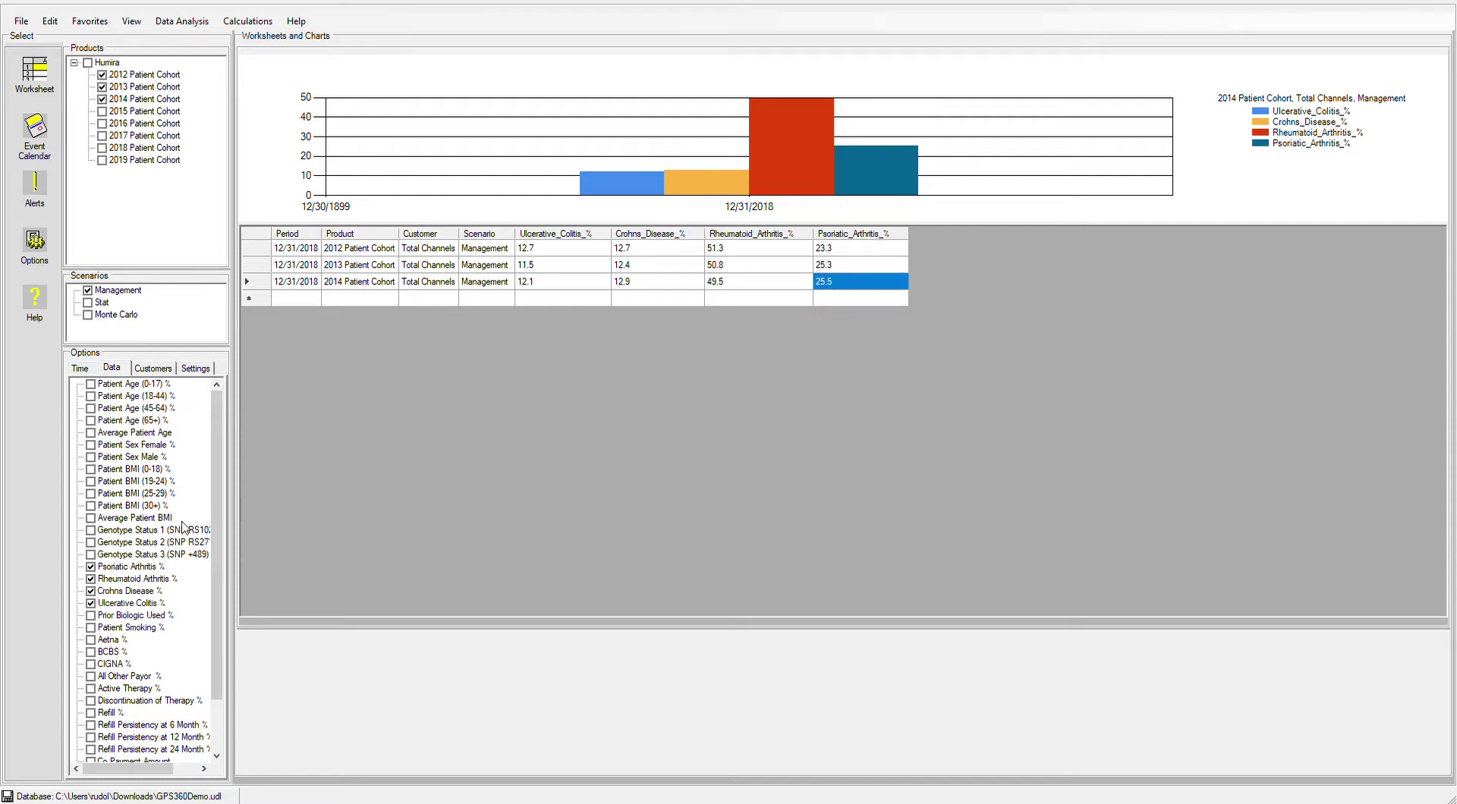
Replace the disease measures with refill persistency at 6, 12 and 24 months and reload the worksheet.
click(90, 567)
click(90, 579)
click(91, 603)
click(216, 756)
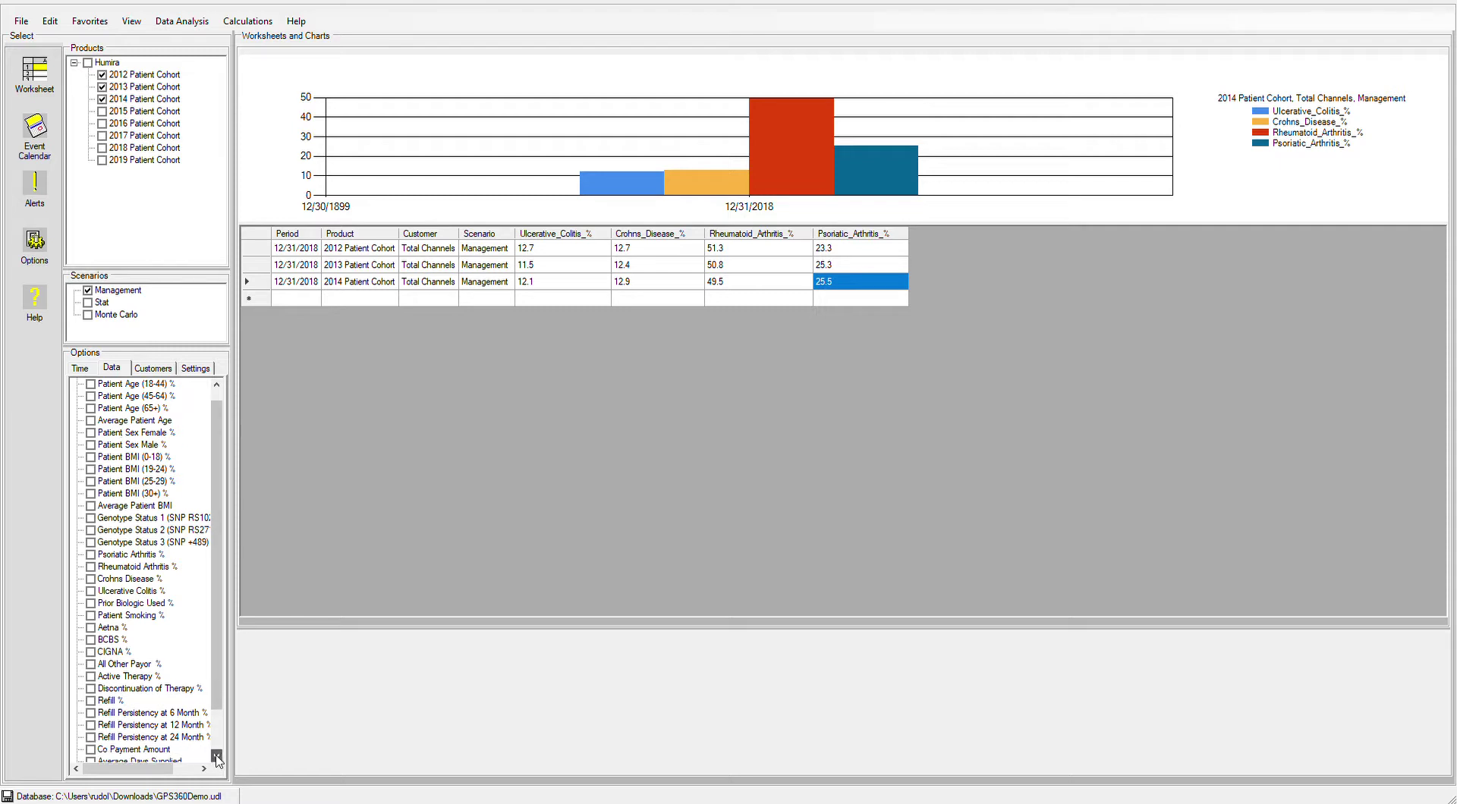
click(90, 712)
click(90, 724)
click(90, 737)
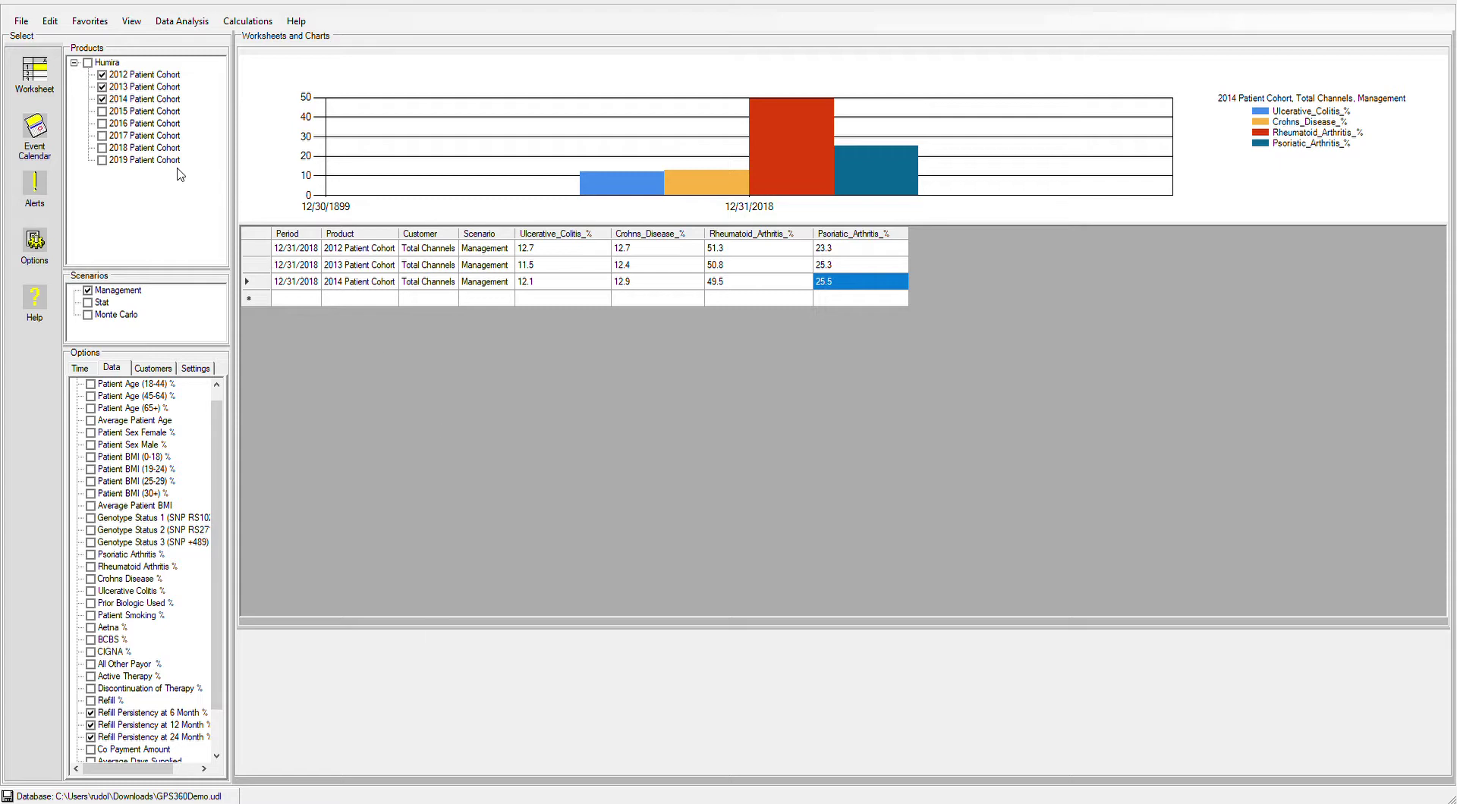
click(40, 85)
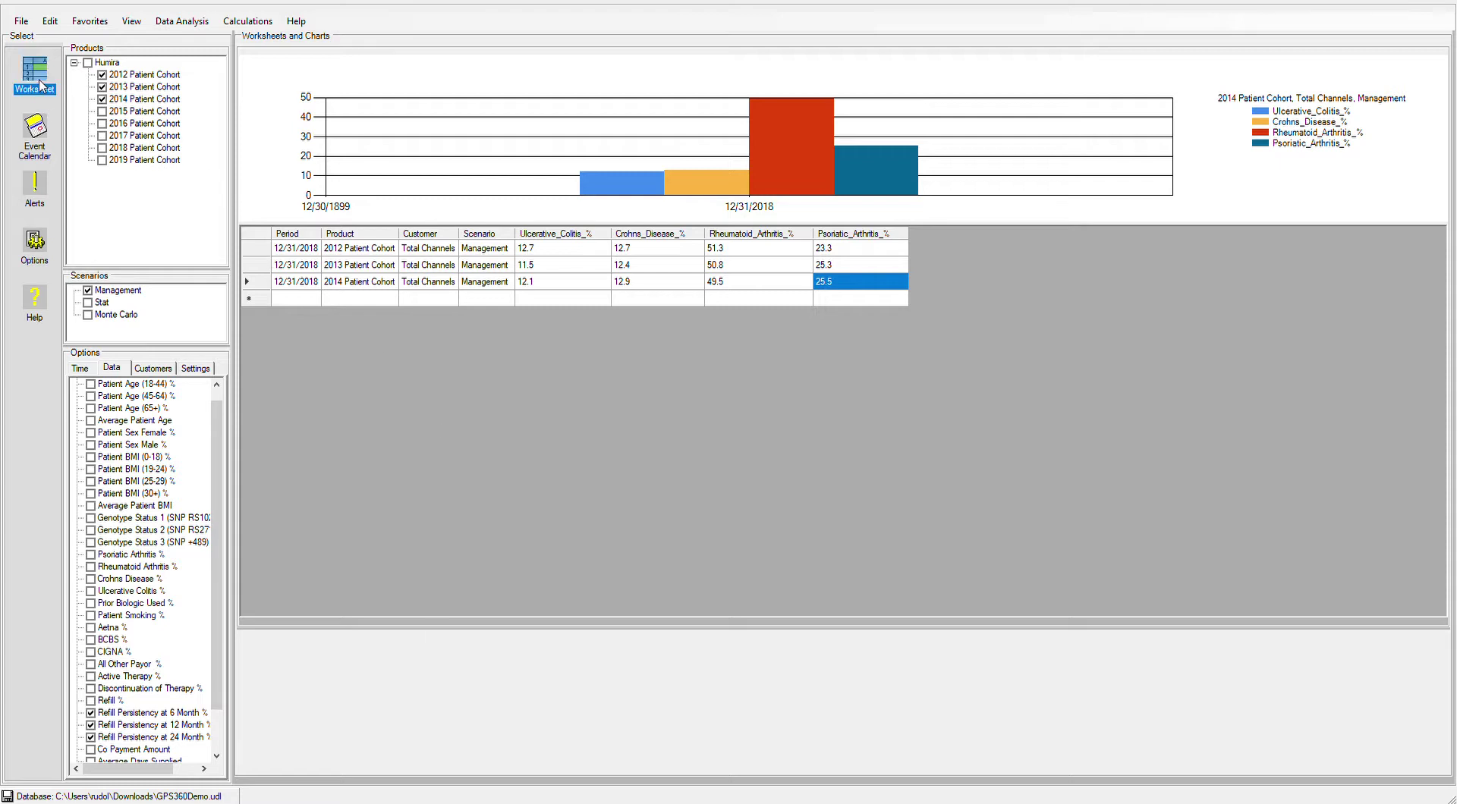
click(42, 79)
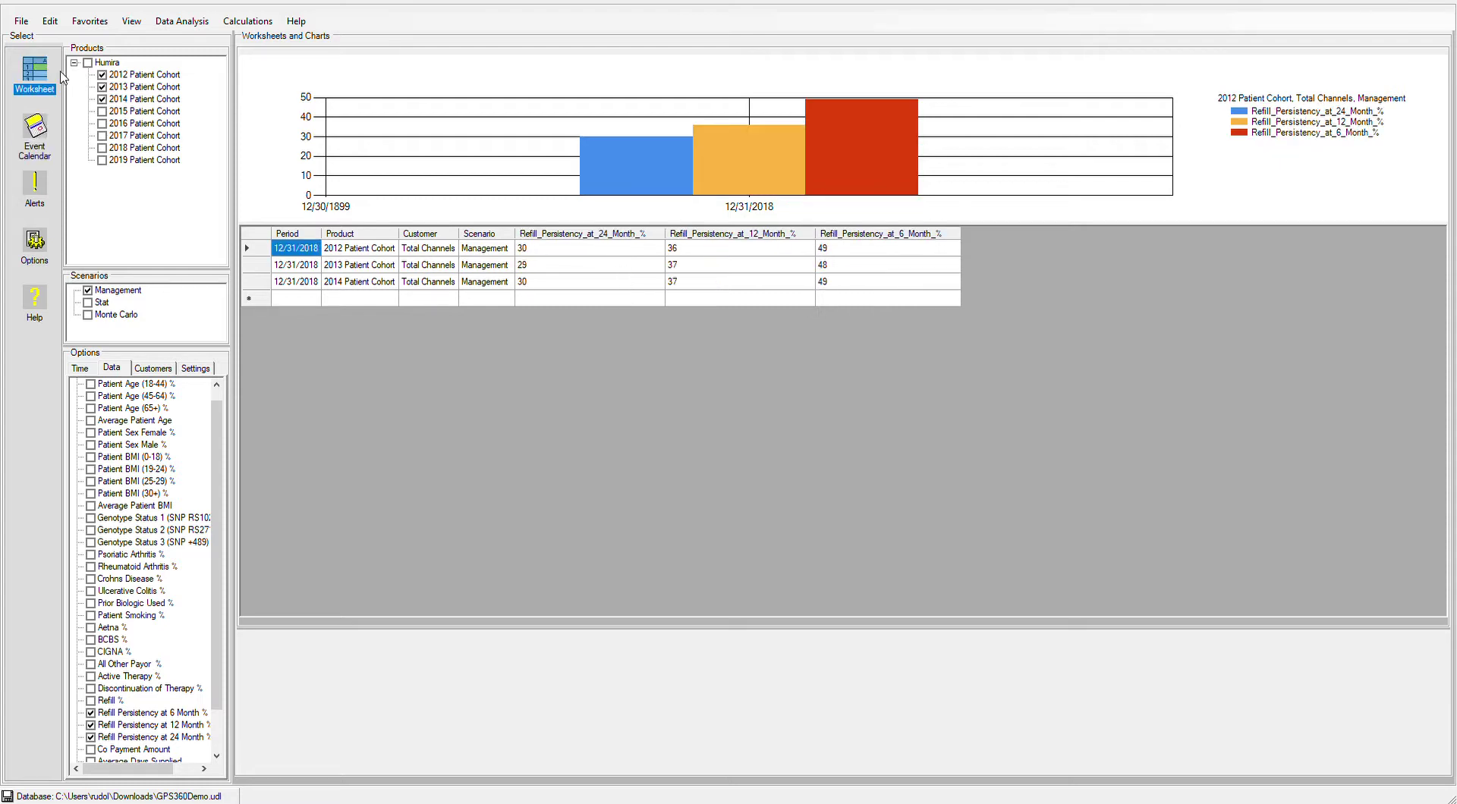
Examine the 2014 cohort's refill persistency at 6, 12 and 24 months.
click(845, 285)
click(719, 282)
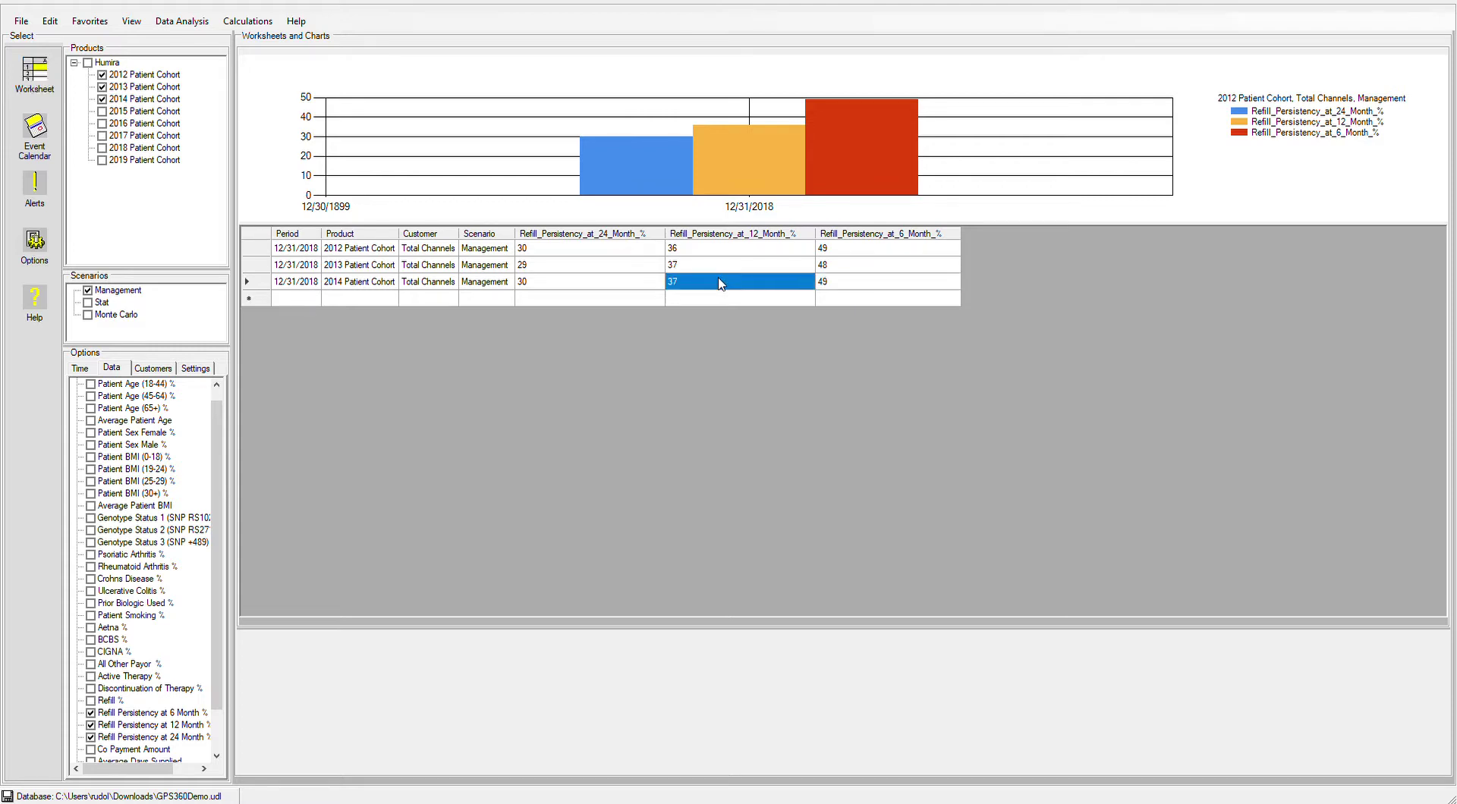
click(575, 283)
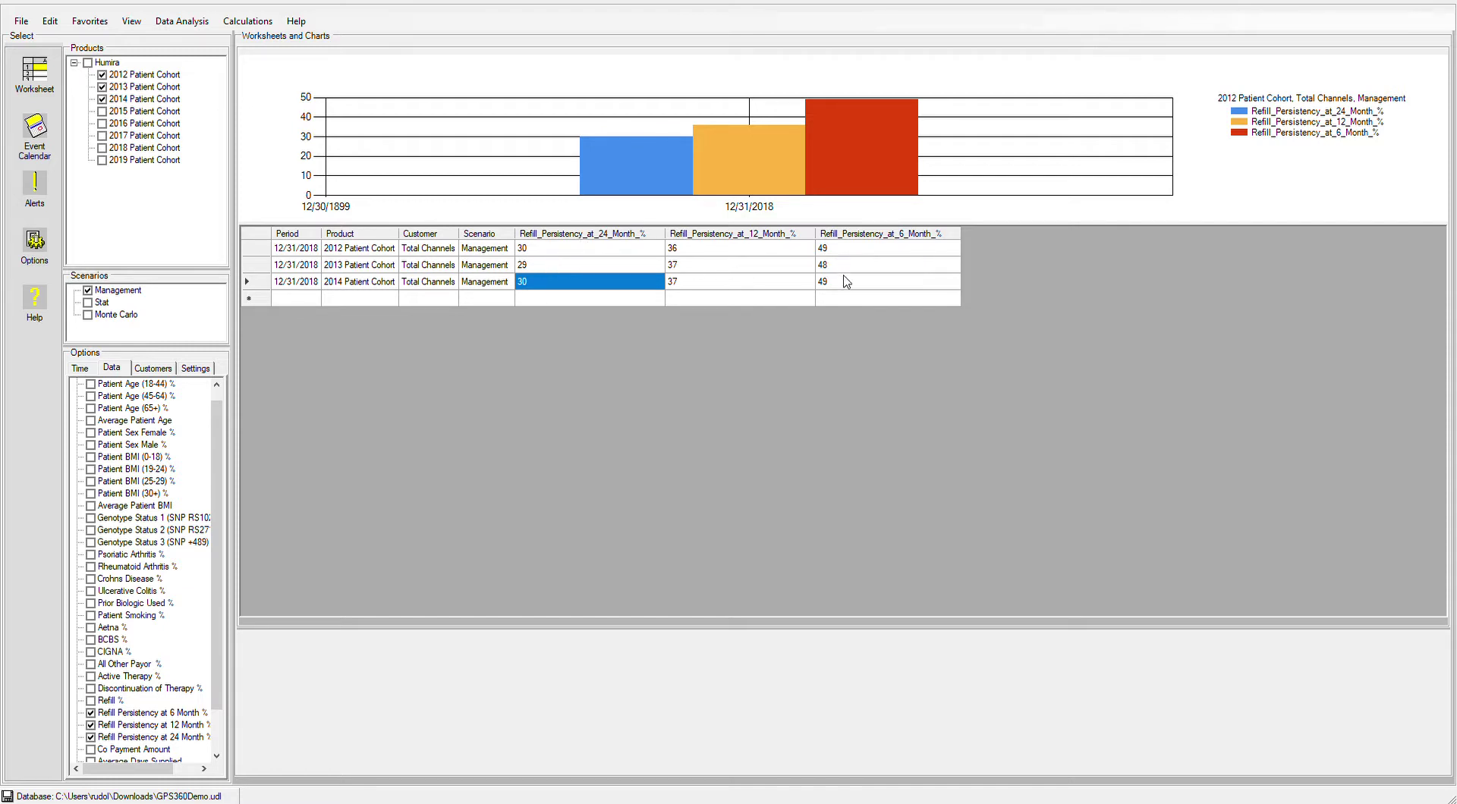
Select only the Humira product instead of the 2012 to 2014 cohorts and load its worksheet for this year and next year.
click(153, 43)
click(88, 63)
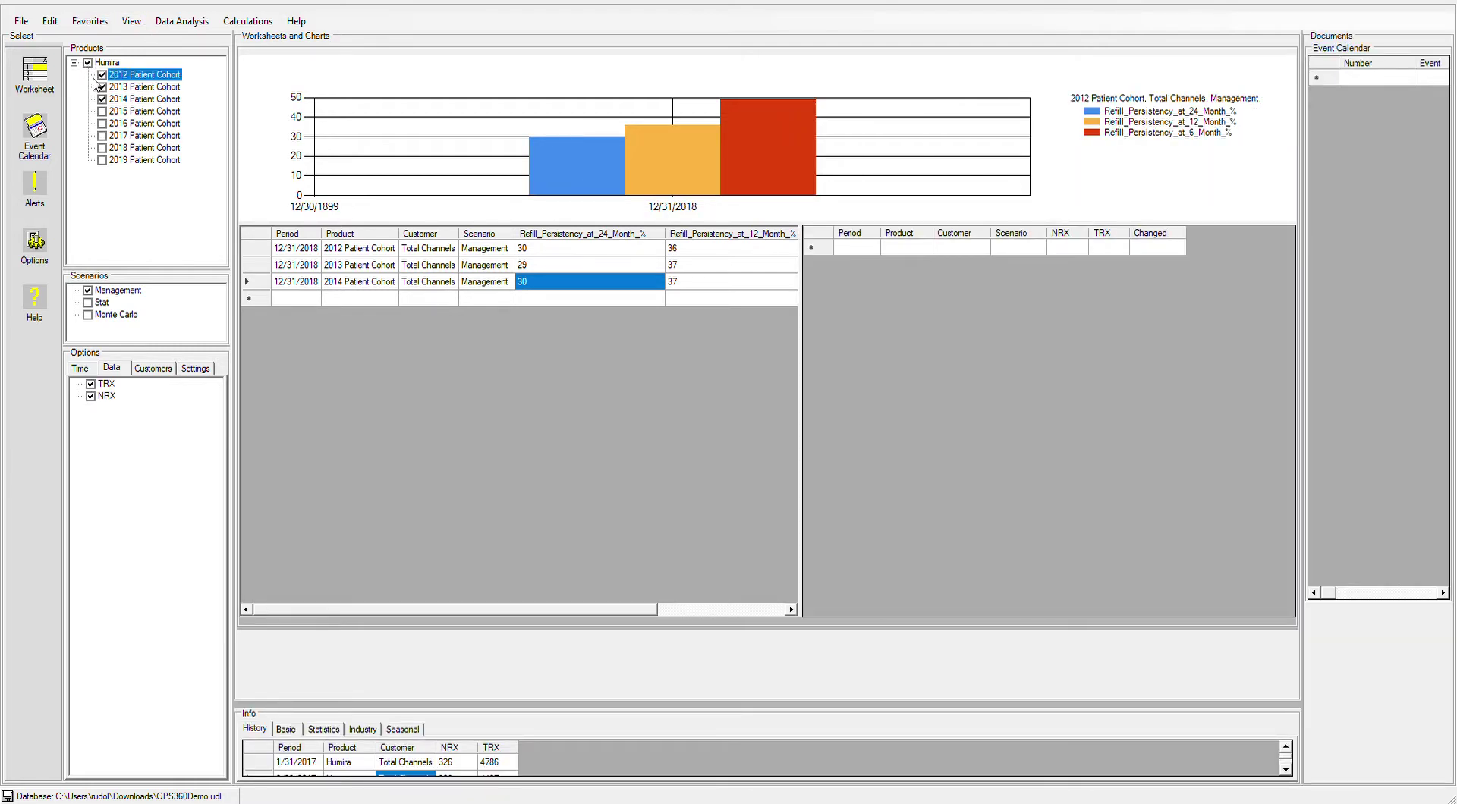
click(102, 75)
click(101, 86)
click(102, 99)
click(80, 369)
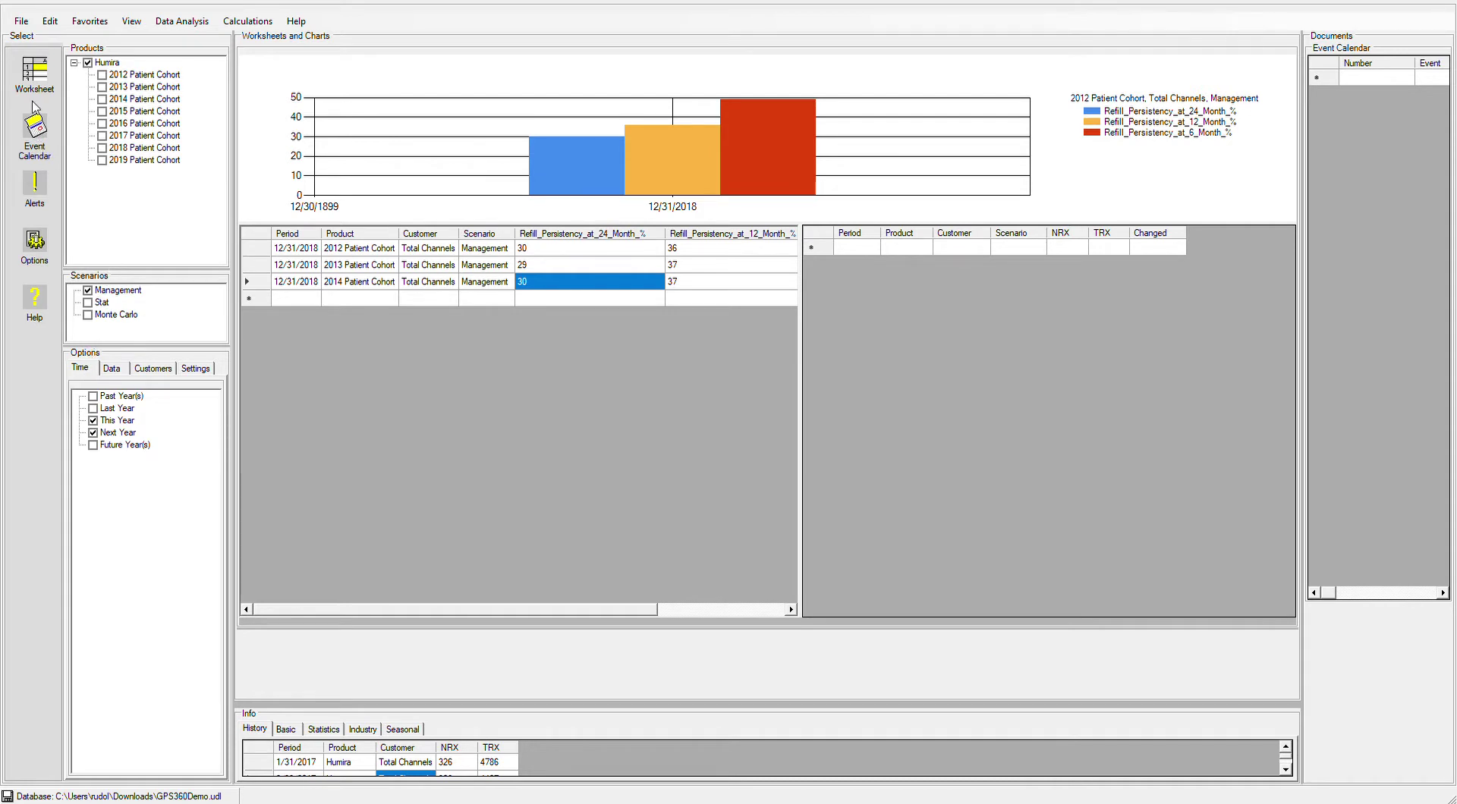
click(35, 135)
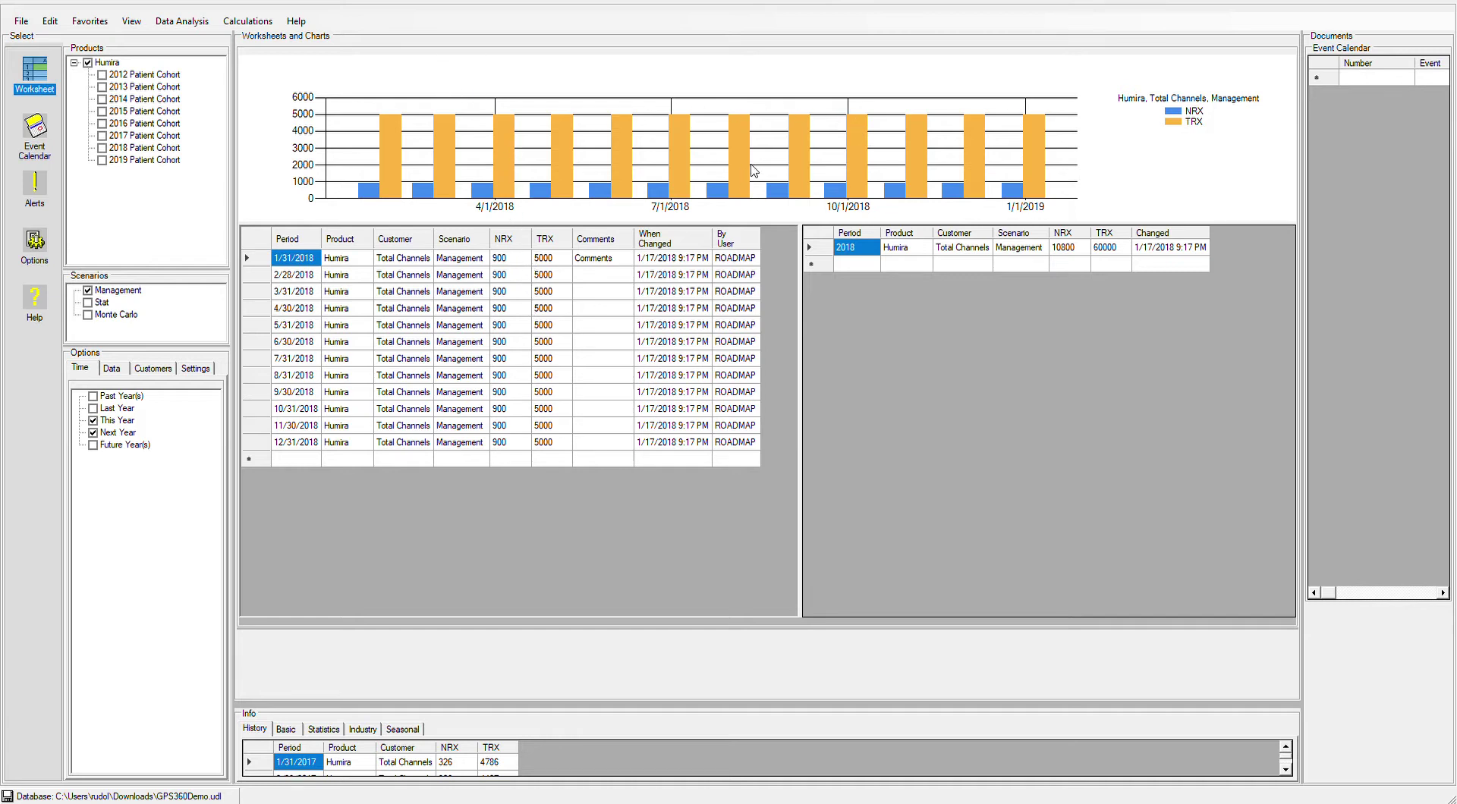
Review the monthly and yearly Humira tables, then enlarge the history area and chart the 2017 history.
click(256, 239)
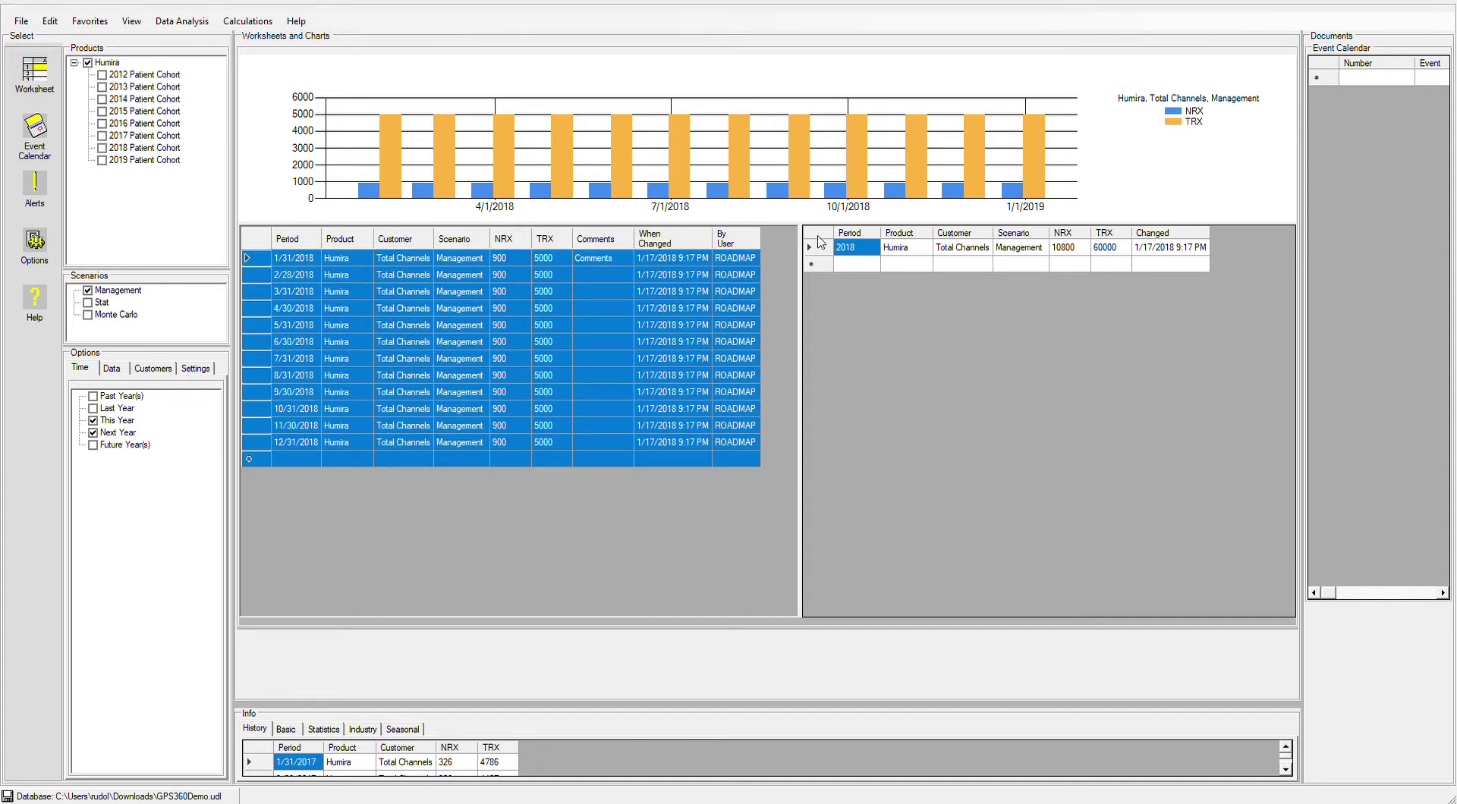
click(818, 237)
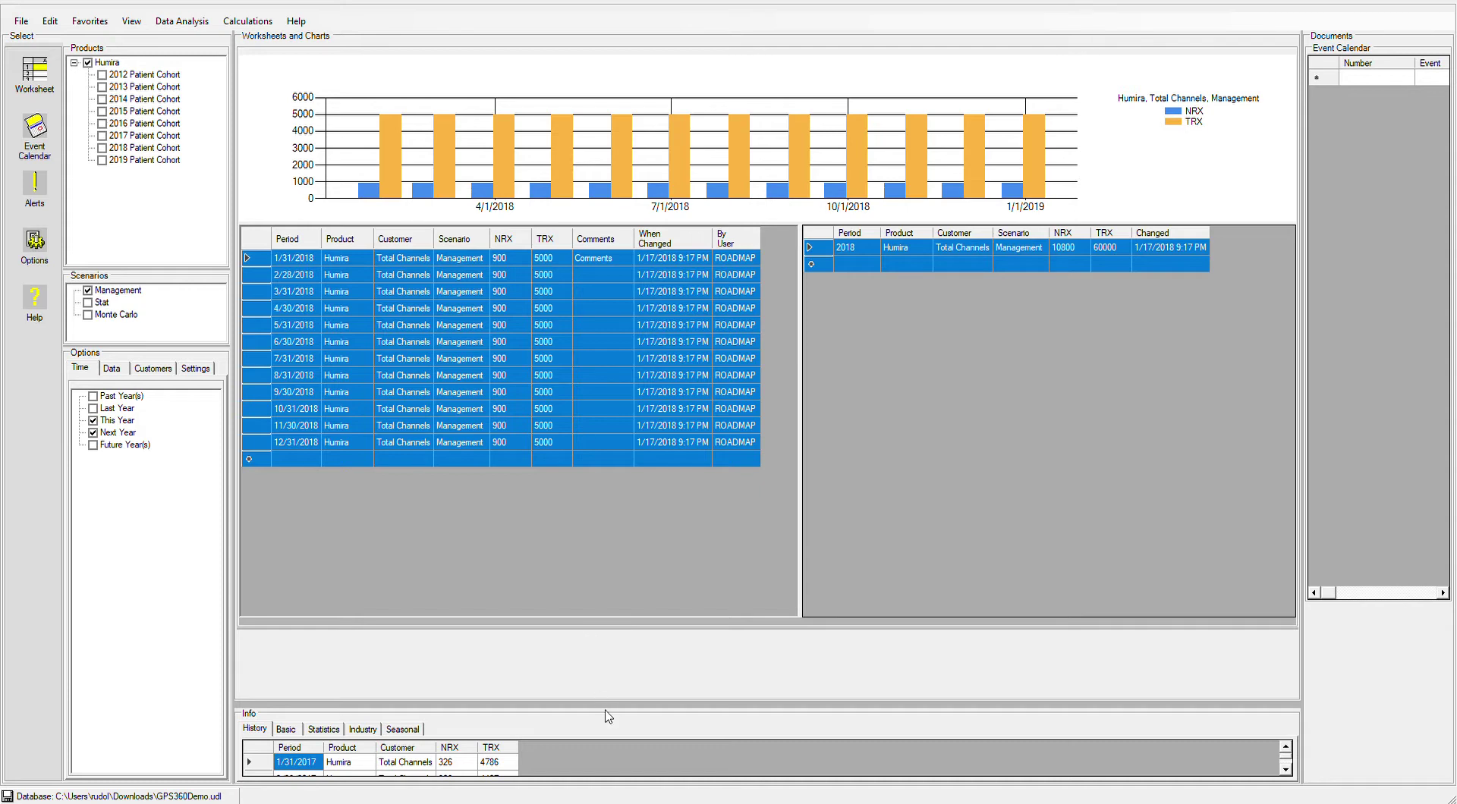
drag(597, 626, 591, 519)
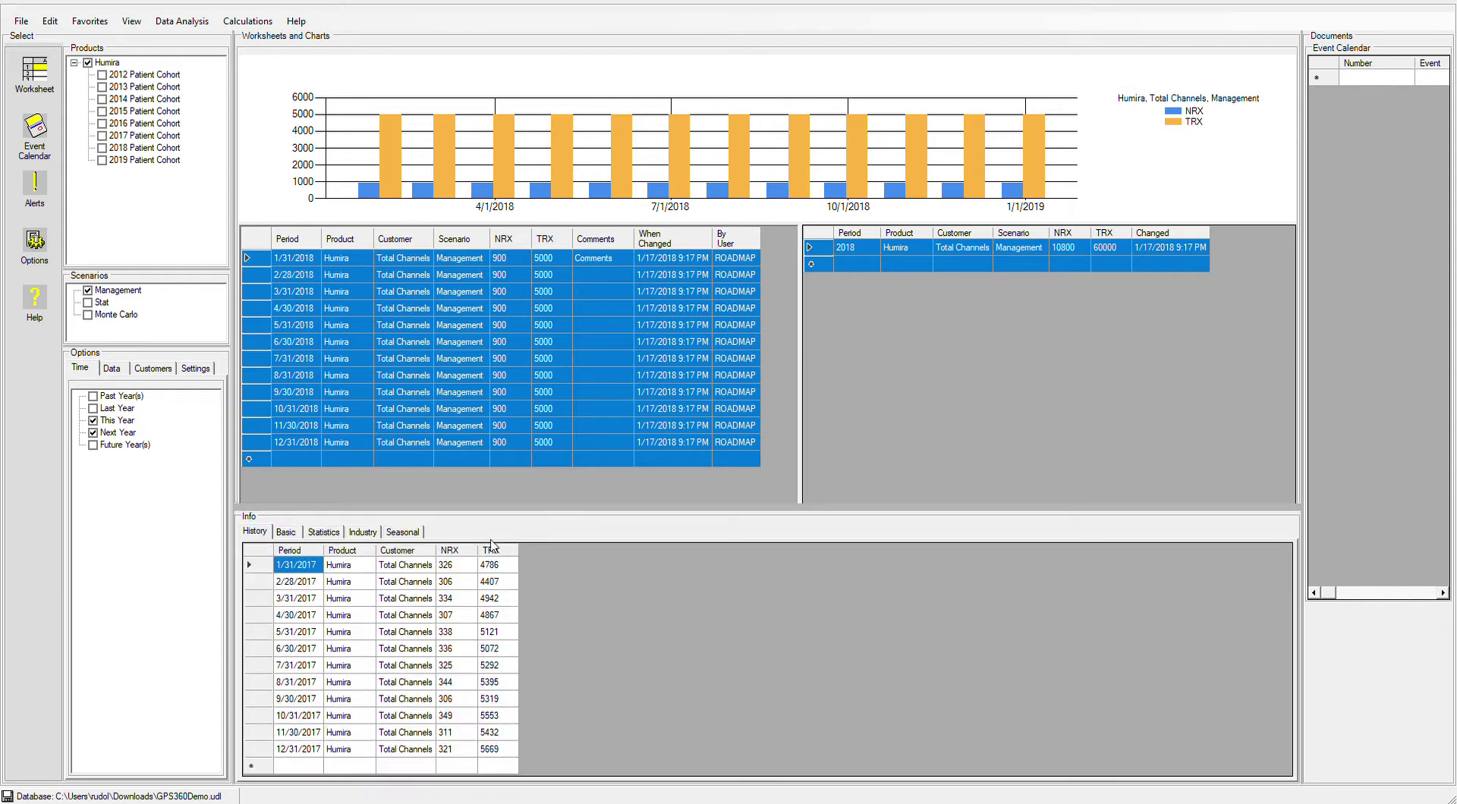
click(262, 551)
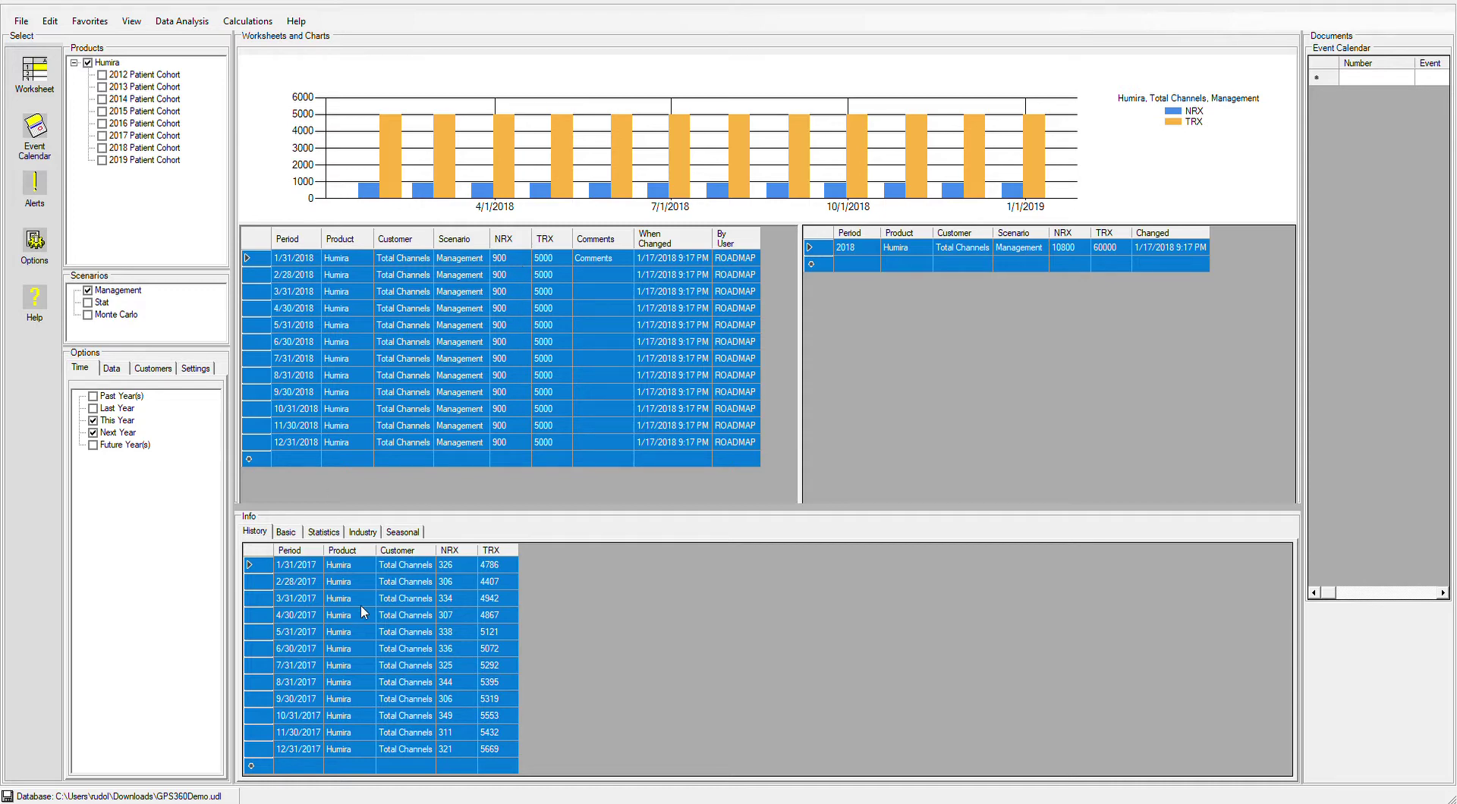
click(414, 566)
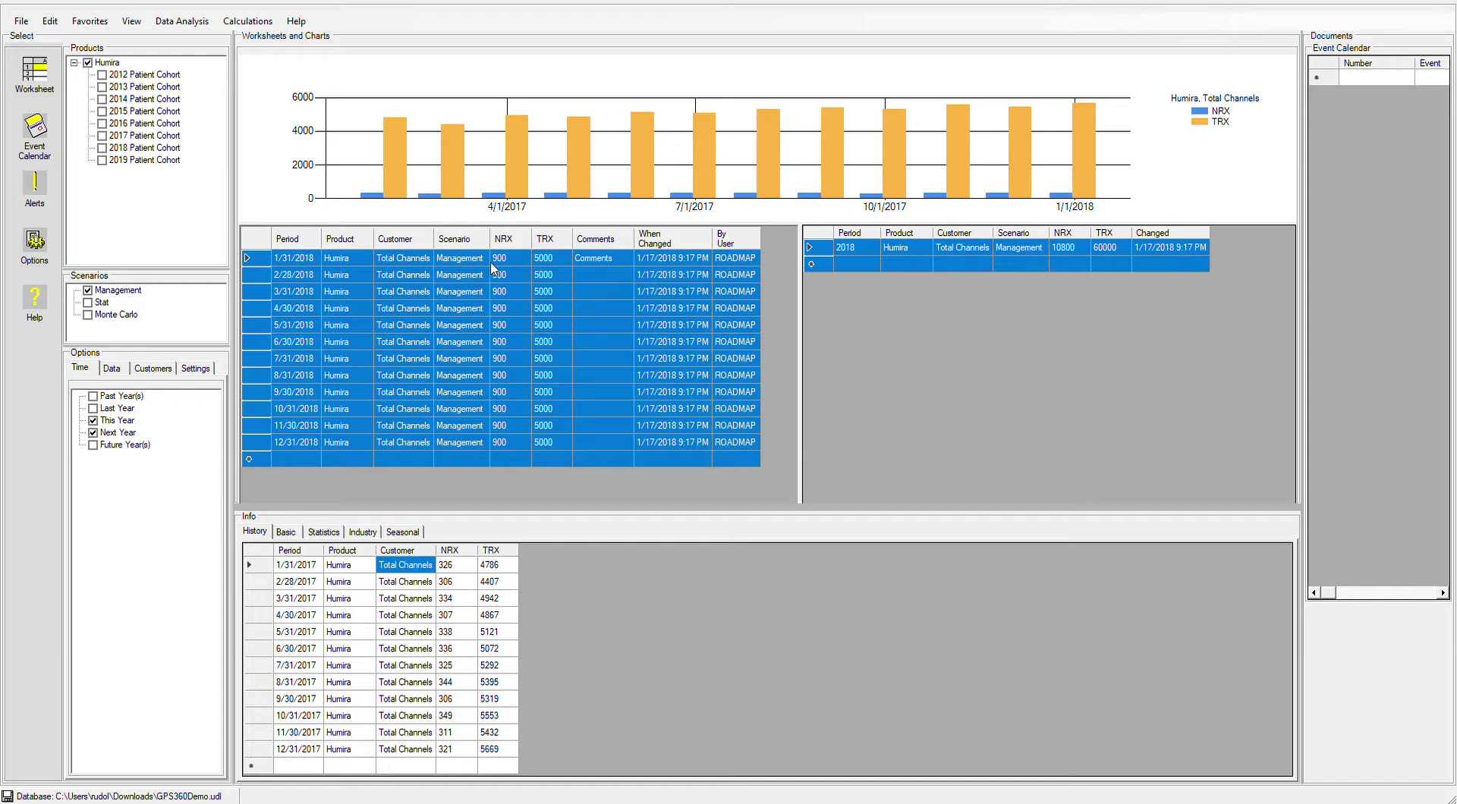
Set Humira's January 2018 NRX to 1000 and fill that value down through December 2018.
click(422, 263)
click(527, 263)
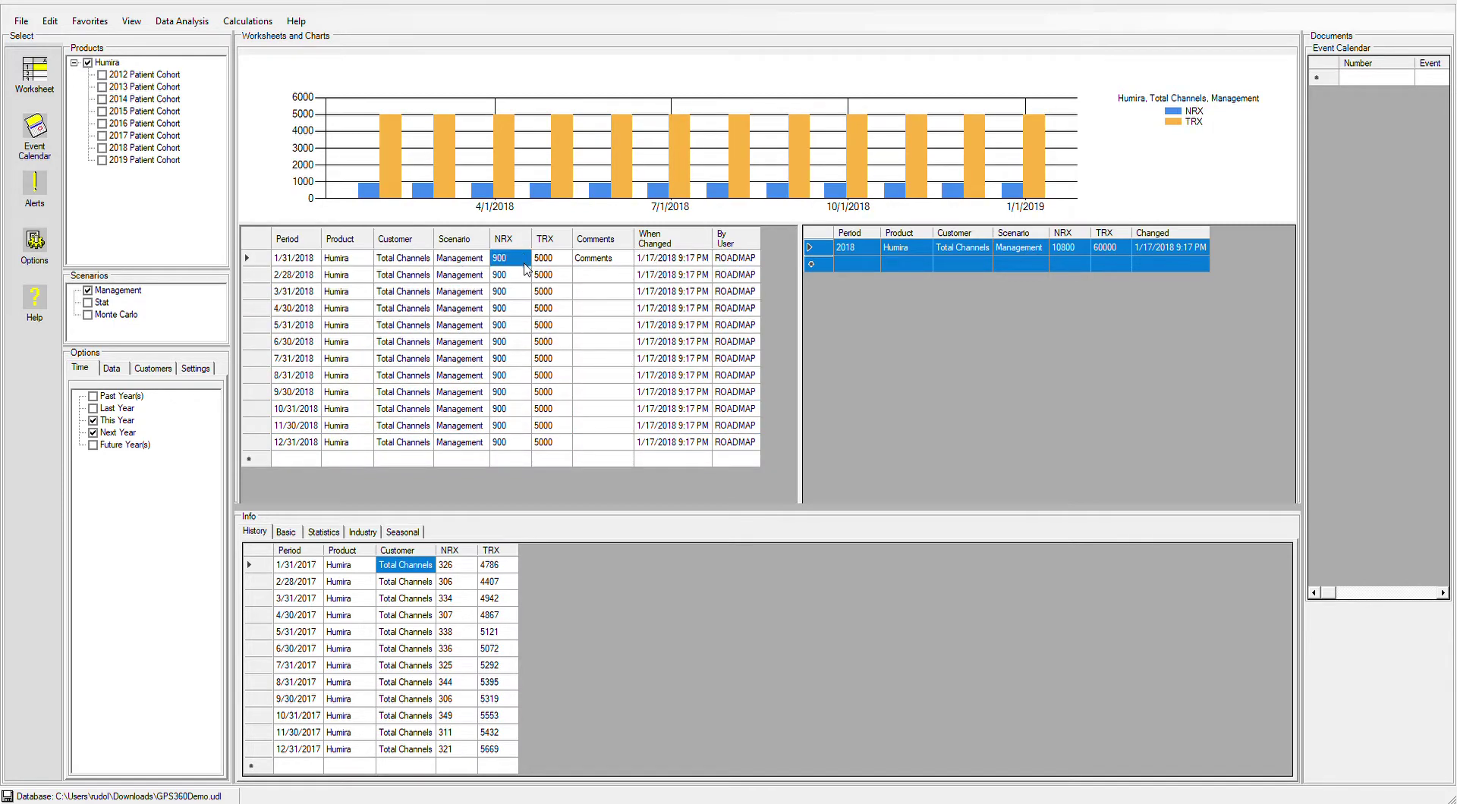
text(1000)
click(520, 276)
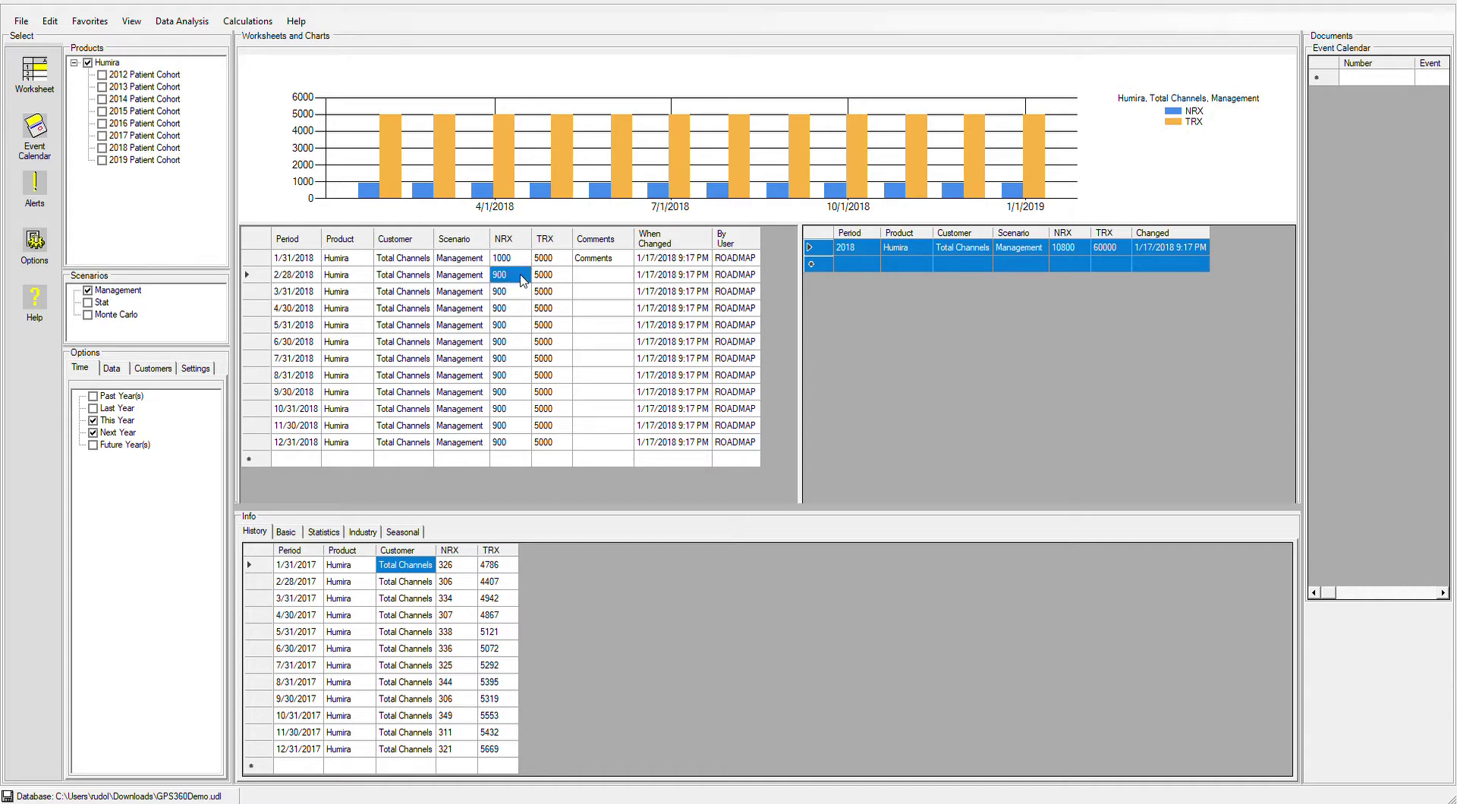
click(511, 261)
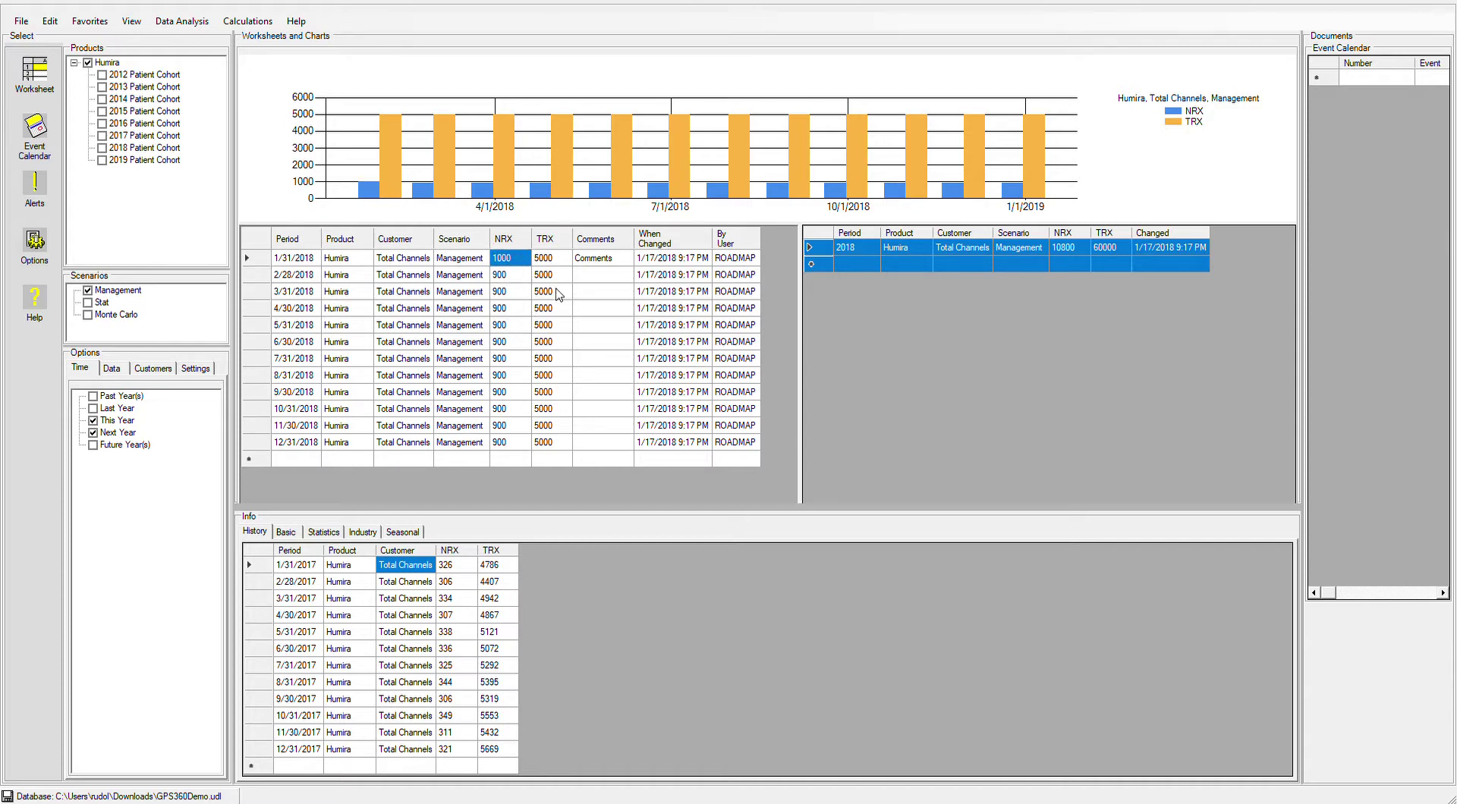
key(ctrl+d)
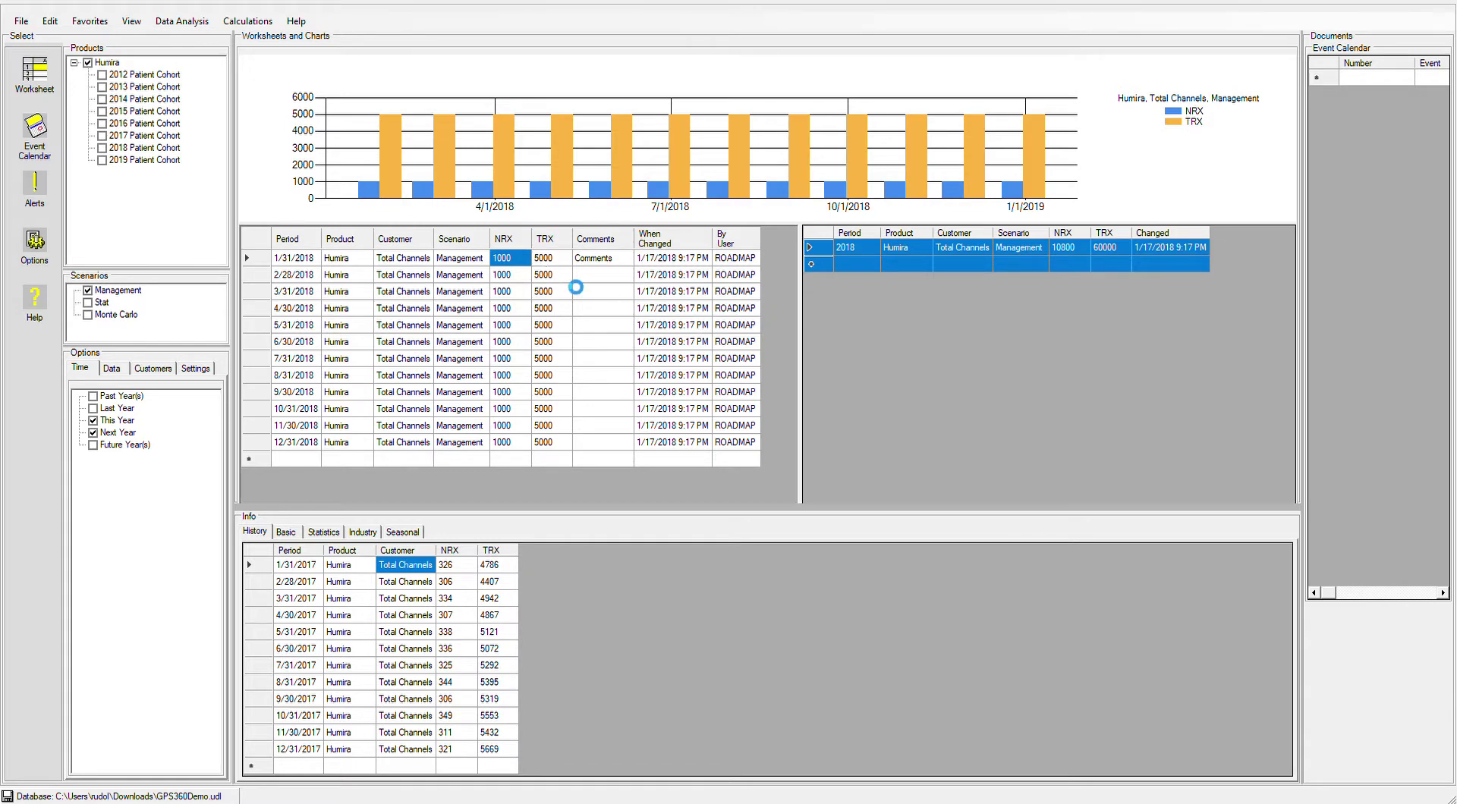
Set Humira's 2018 yearly NRX total to 24000 and refresh the monthly forecast chart.
click(1069, 254)
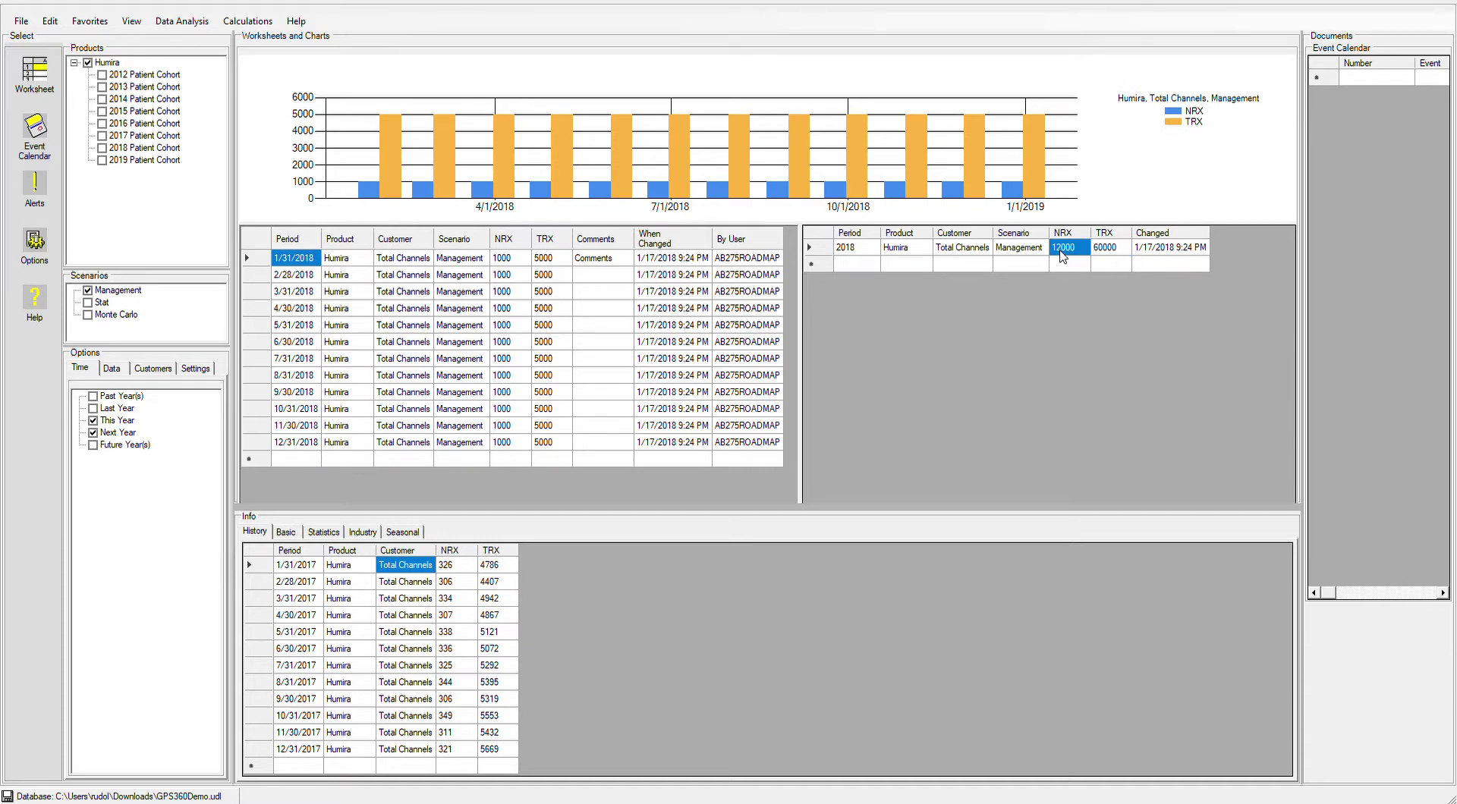
click(1081, 254)
drag(1085, 255, 1054, 252)
text(24000)
click(1056, 267)
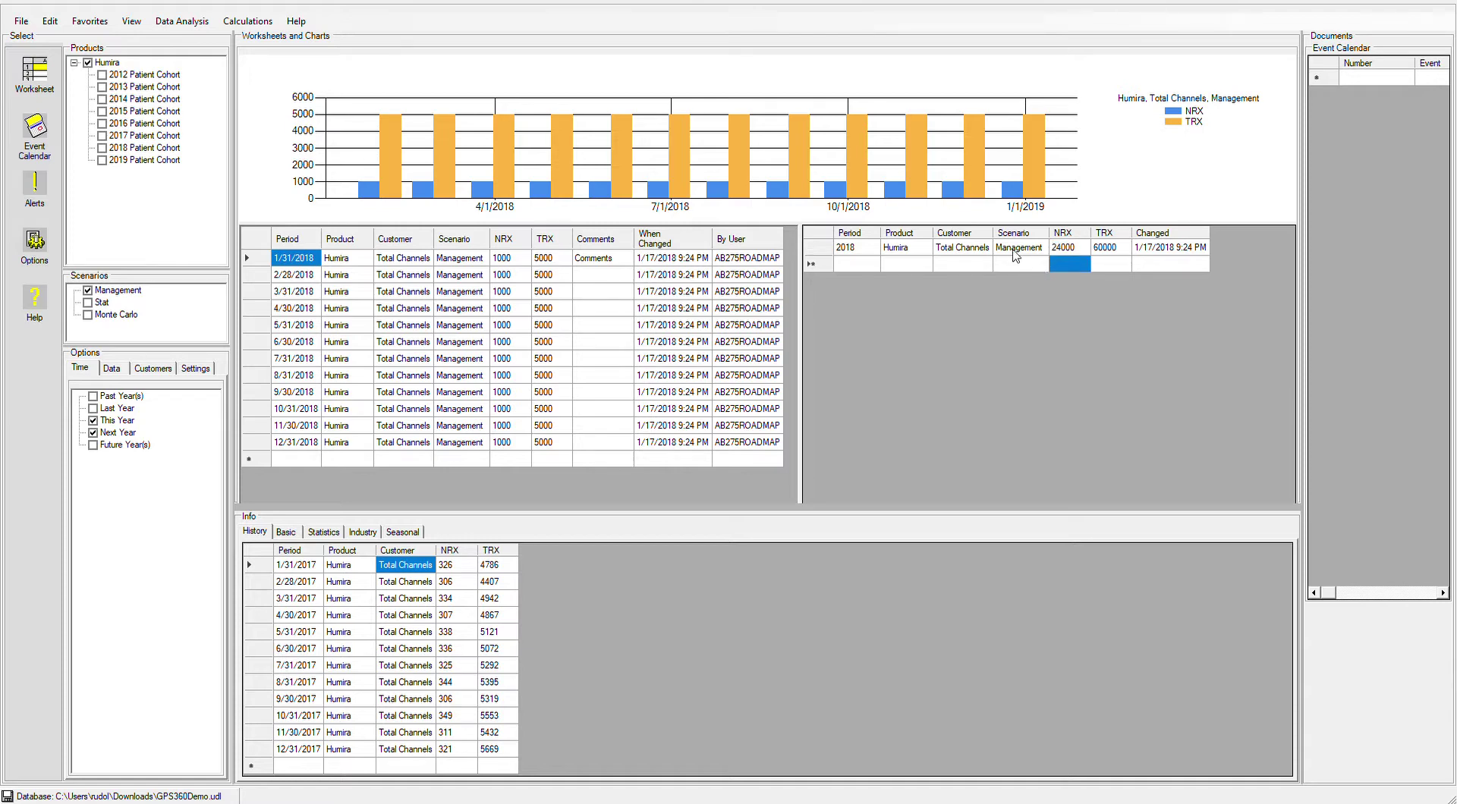
click(1015, 256)
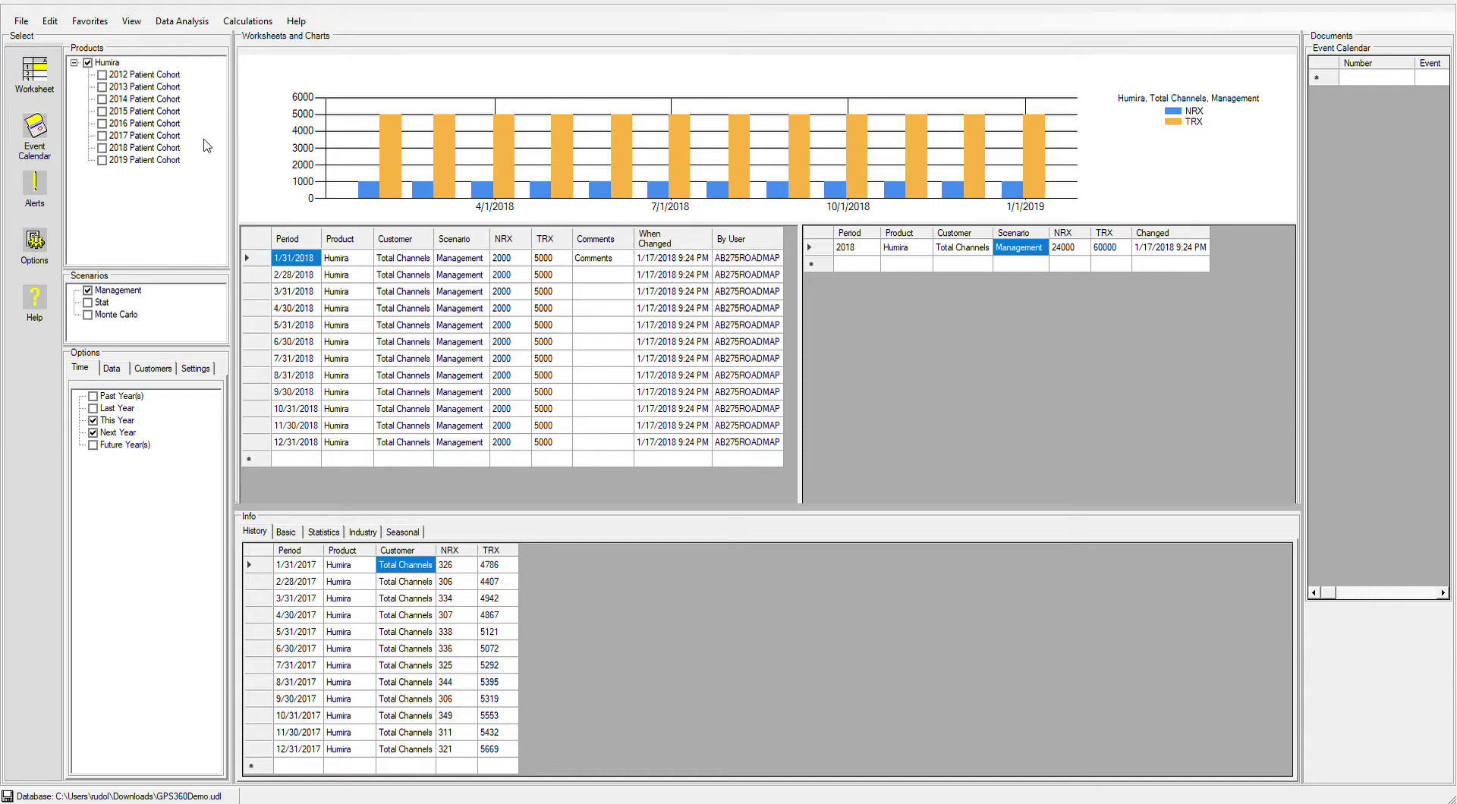
click(599, 264)
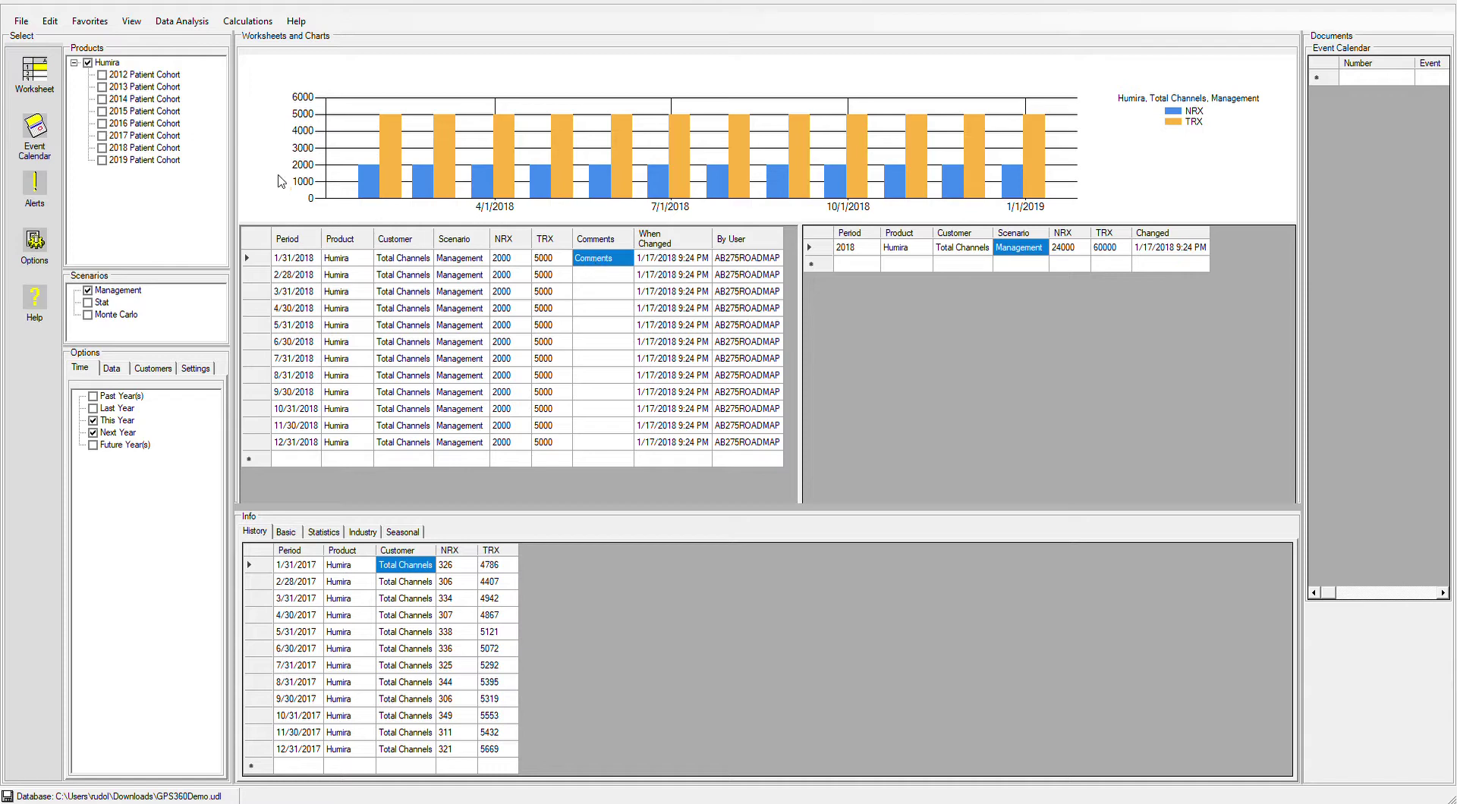
Load the Humira event calendar, widen its area, and review the AMA conference and SuperBowl Ad entries.
click(38, 148)
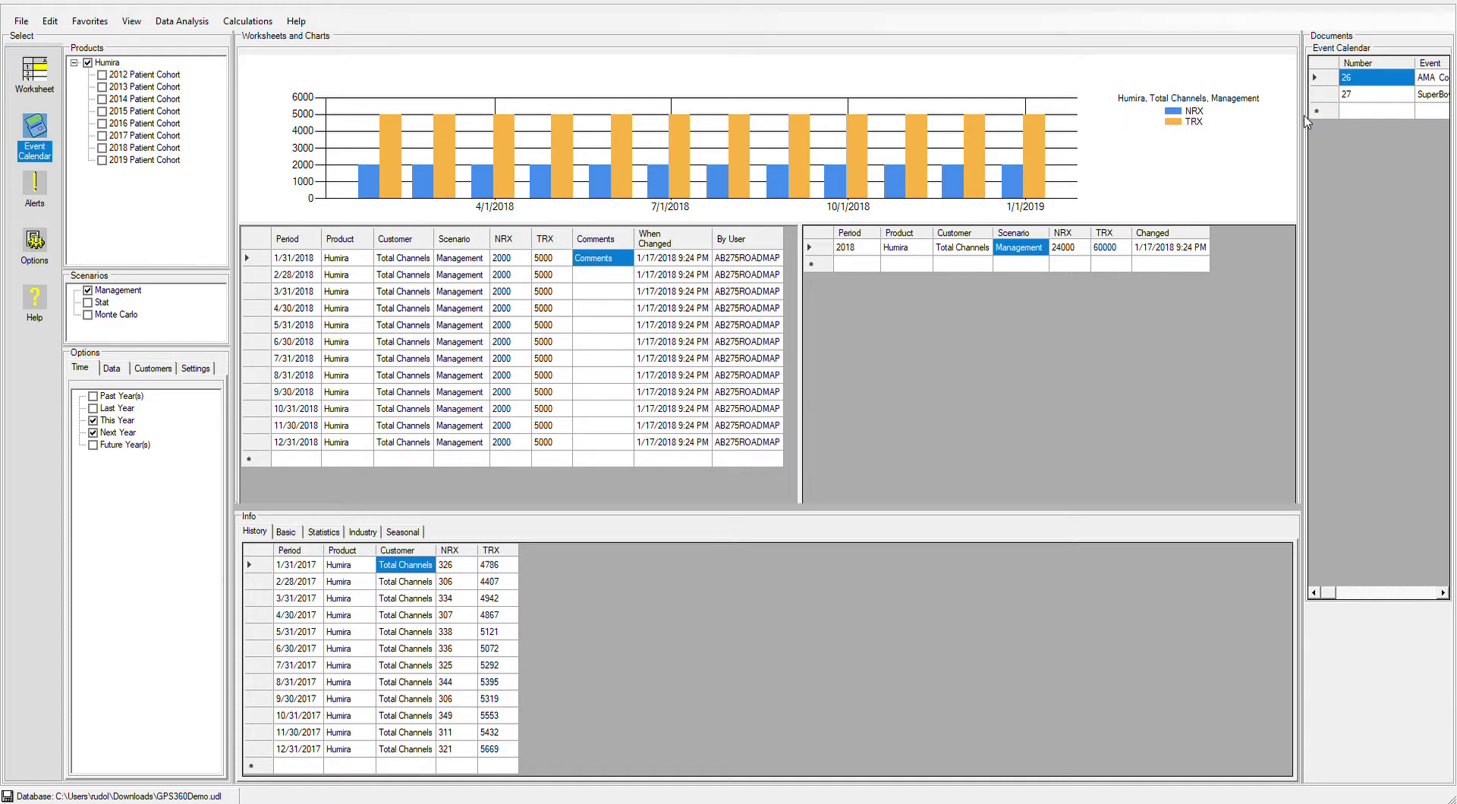
drag(1049, 153, 819, 153)
click(966, 83)
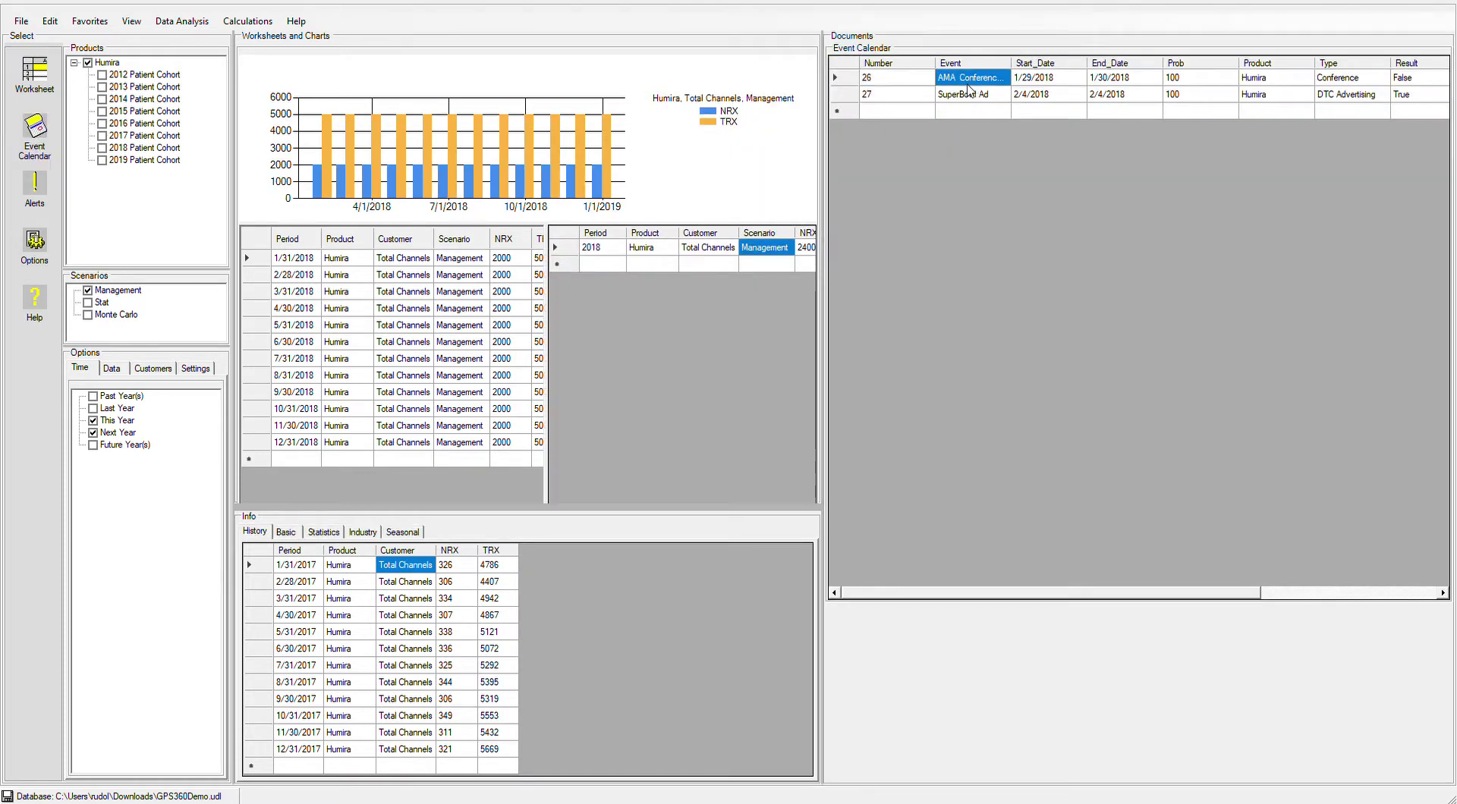
click(968, 97)
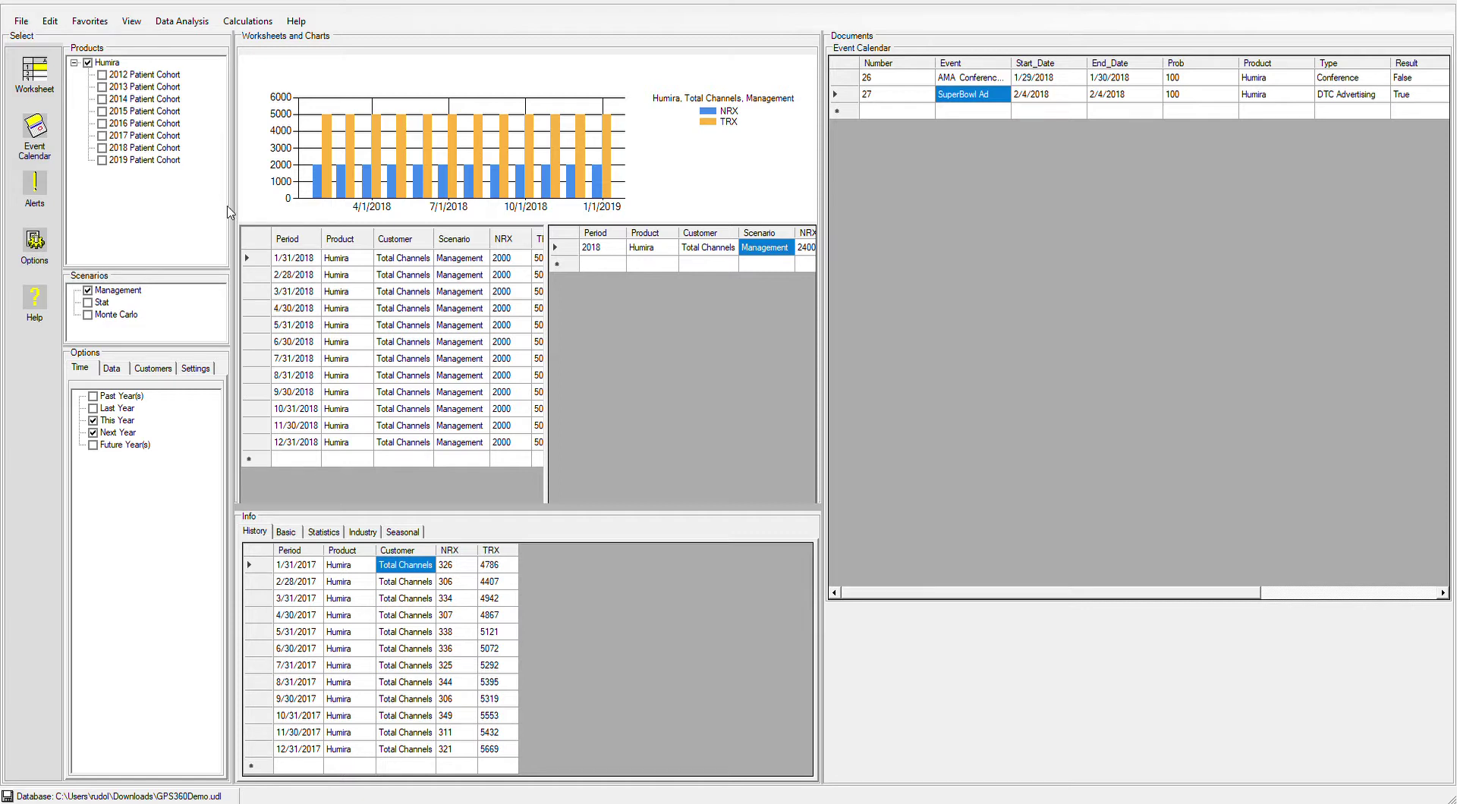
Select all rows of the monthly Humira forecast table.
click(256, 243)
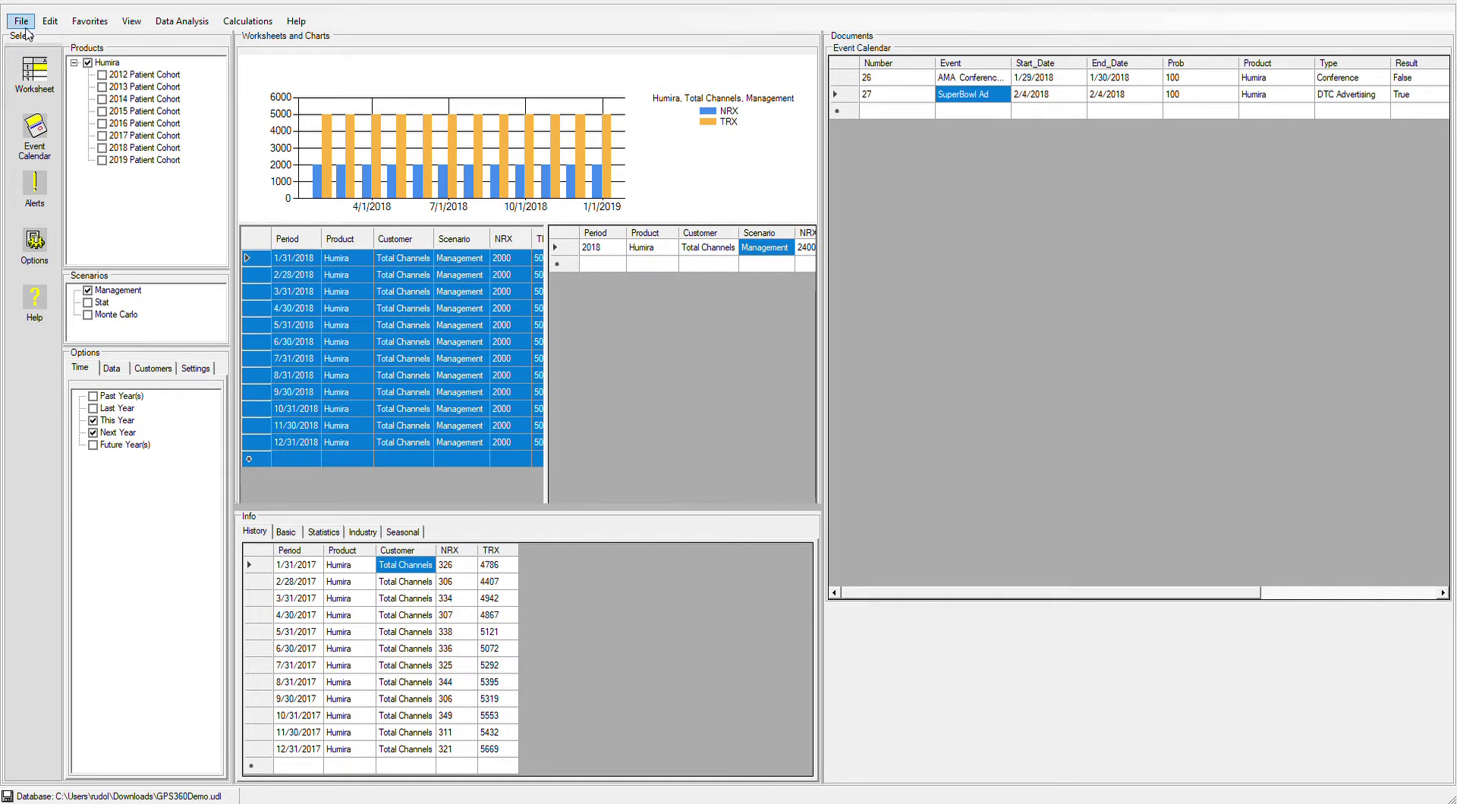